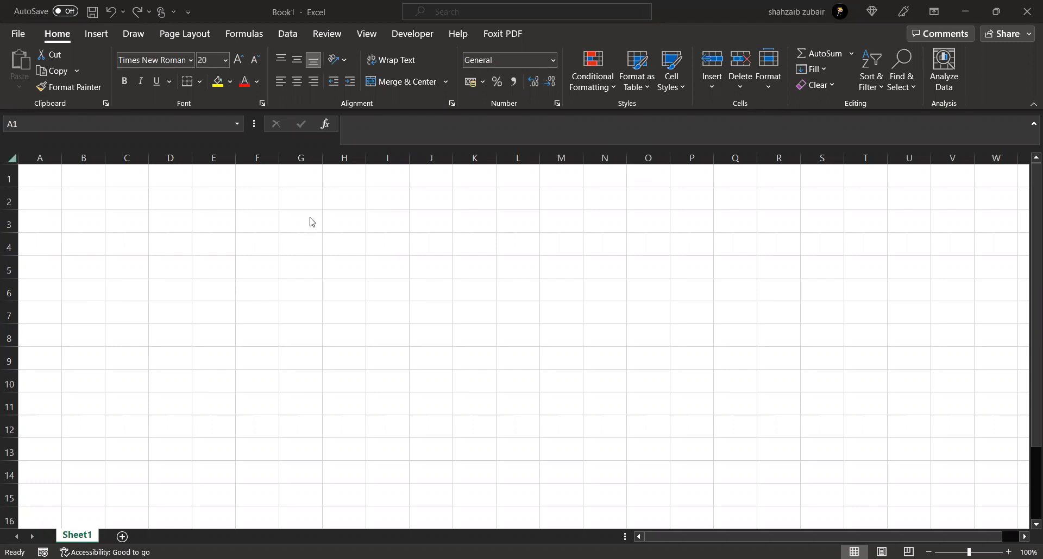
# Draw a large freehand circle with the red pen over about H2:L10
pyautogui.moveTo(321, 206); pyautogui.dragTo(260, 312)
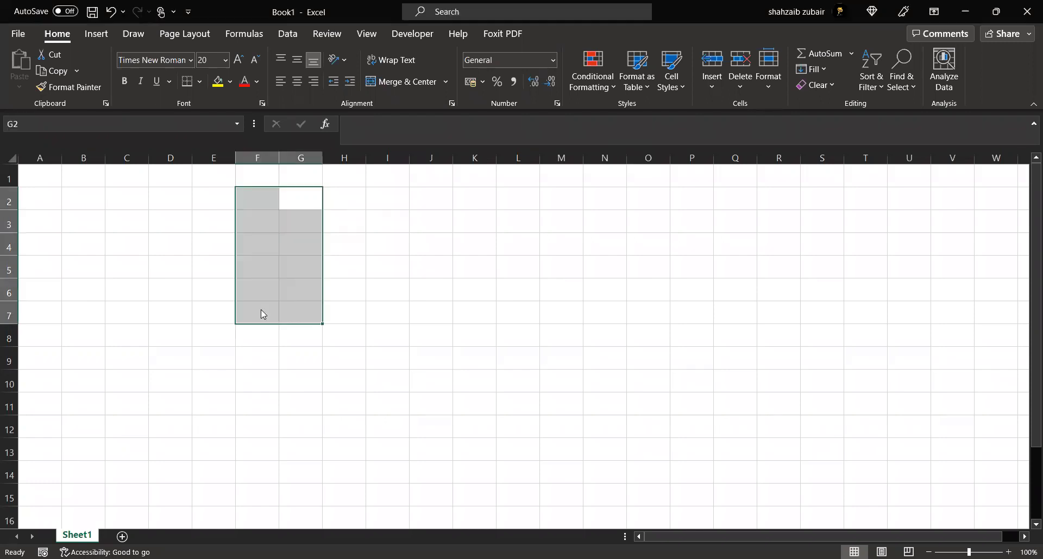
pyautogui.click(133, 34)
pyautogui.click(163, 70)
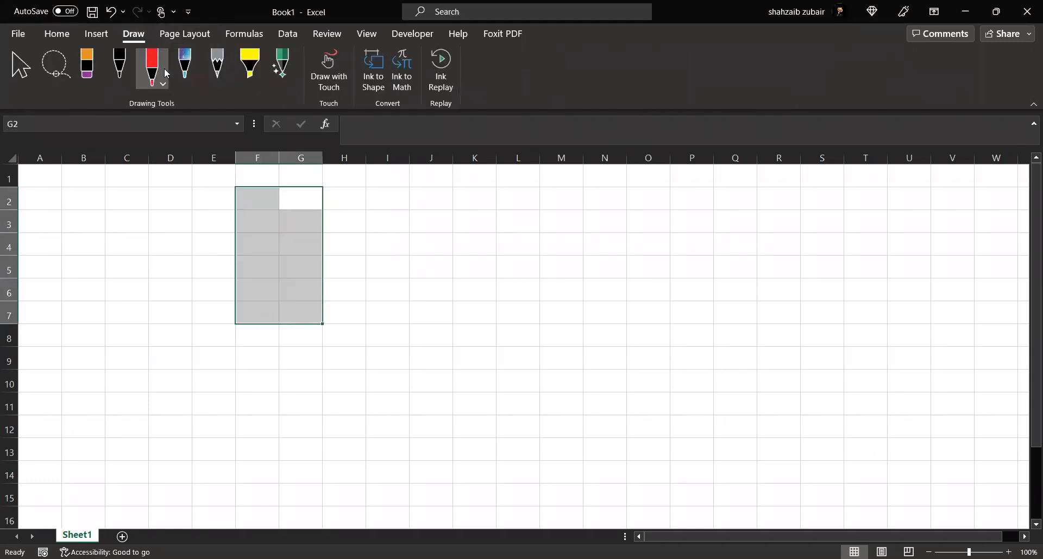
pyautogui.moveTo(399, 201)
pyautogui.mouseDown()
pyautogui.moveTo(375, 373)
pyautogui.moveTo(405, 192)
pyautogui.mouseUp()
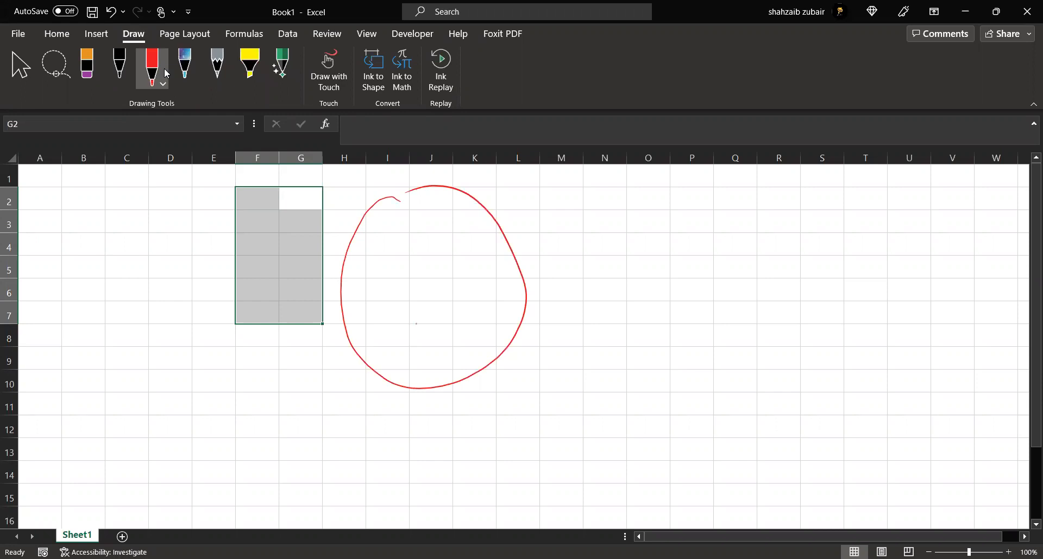
# Draw nine red lines radiating outward around the circle, from inside its edge into the surrounding cells
pyautogui.moveTo(607, 180); pyautogui.dragTo(478, 235)
pyautogui.moveTo(628, 244); pyautogui.dragTo(500, 267)
pyautogui.moveTo(542, 329); pyautogui.dragTo(606, 369)
pyautogui.moveTo(494, 298); pyautogui.dragTo(542, 329)
pyautogui.moveTo(445, 346); pyautogui.dragTo(500, 451)
pyautogui.moveTo(360, 466); pyautogui.dragTo(421, 334)
pyautogui.moveTo(267, 388)
pyautogui.mouseDown()
pyautogui.moveTo(259, 394)
pyautogui.moveTo(390, 310)
pyautogui.mouseUp()
pyautogui.moveTo(262, 265); pyautogui.dragTo(360, 295)
pyautogui.moveTo(309, 199); pyautogui.dragTo(377, 258)
pyautogui.moveTo(389, 170); pyautogui.dragTo(419, 234)
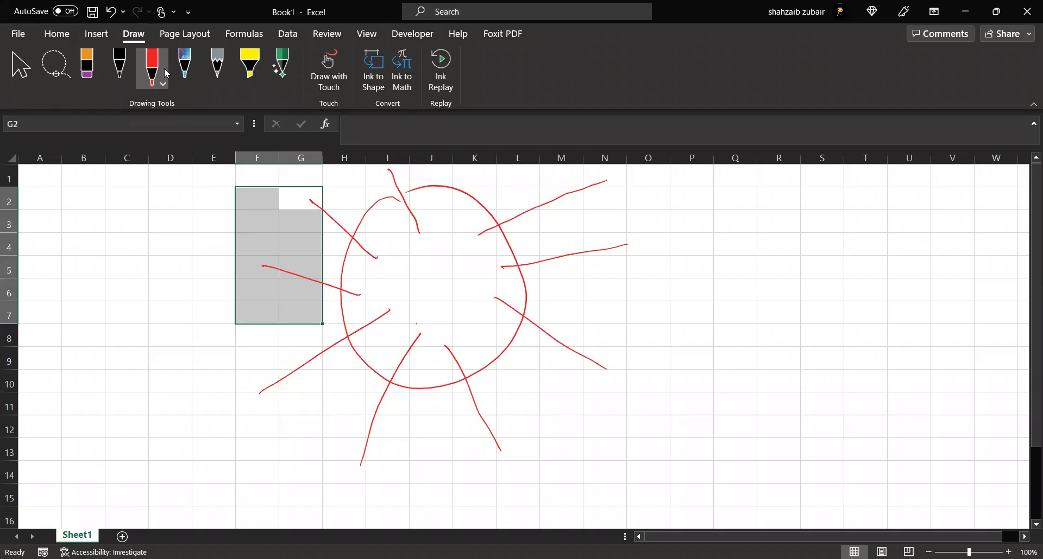
# Handwrite a circled "SQL" and an underlined "DBMS" in red ink beside the large circle, over columns A to F
pyautogui.moveTo(83, 296)
pyautogui.mouseDown()
pyautogui.moveTo(94, 341)
pyautogui.moveTo(102, 295)
pyautogui.moveTo(130, 301)
pyautogui.mouseUp()
pyautogui.moveTo(127, 273); pyautogui.dragTo(147, 291)
pyautogui.moveTo(92, 359)
pyautogui.mouseDown()
pyautogui.moveTo(62, 262)
pyautogui.moveTo(100, 362)
pyautogui.mouseUp()
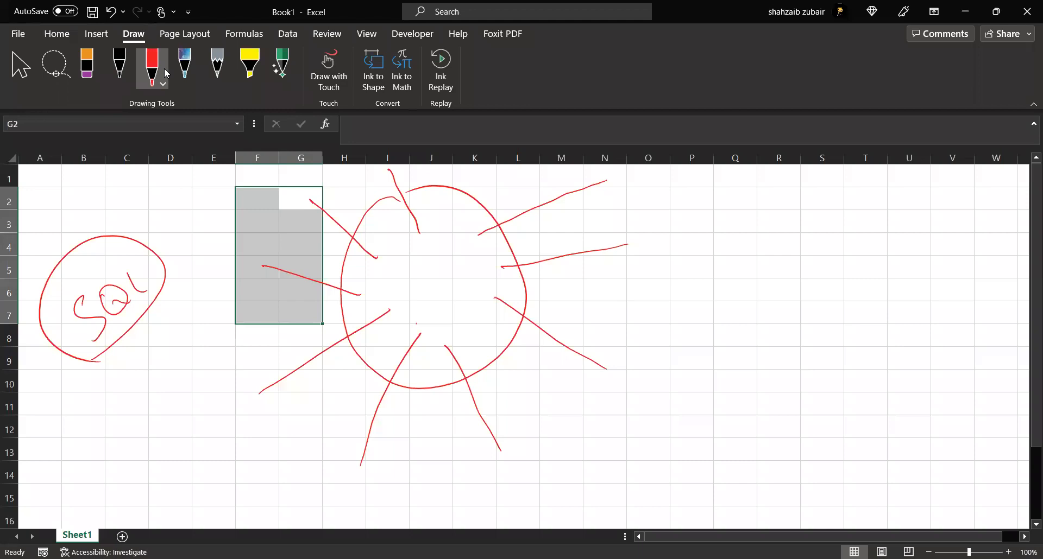
pyautogui.moveTo(122, 364); pyautogui.dragTo(151, 387)
pyautogui.moveTo(155, 328)
pyautogui.mouseDown()
pyautogui.moveTo(173, 334)
pyautogui.moveTo(168, 347)
pyautogui.mouseUp()
pyautogui.moveTo(174, 321)
pyautogui.mouseDown()
pyautogui.moveTo(183, 332)
pyautogui.moveTo(188, 321)
pyautogui.mouseUp()
pyautogui.moveTo(185, 297)
pyautogui.mouseDown()
pyautogui.moveTo(196, 310)
pyautogui.moveTo(238, 313)
pyautogui.mouseUp()
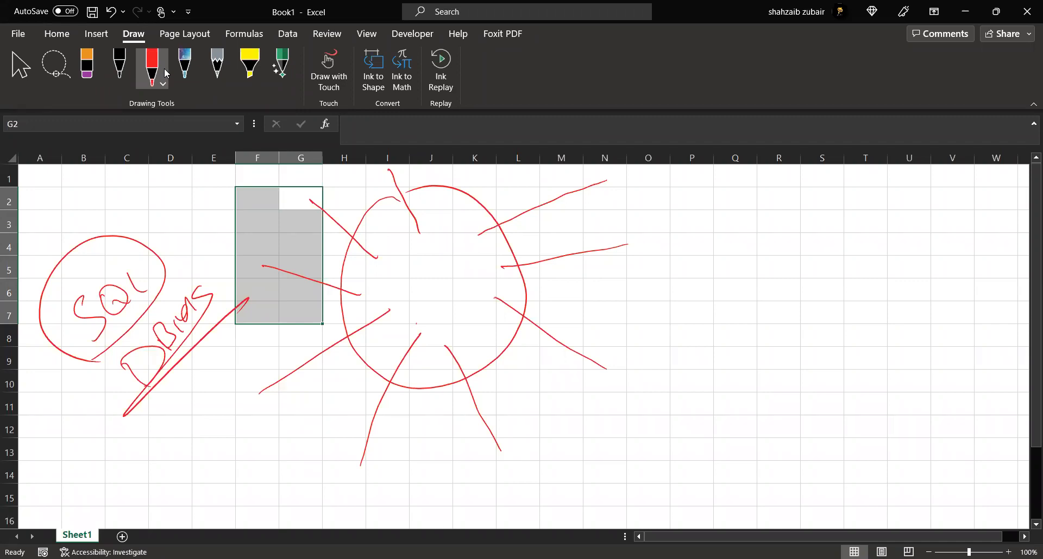
# Erase the handwritten words, the circles and the radiating lines from the sheet
pyautogui.hotkey('ctrl', 'a')
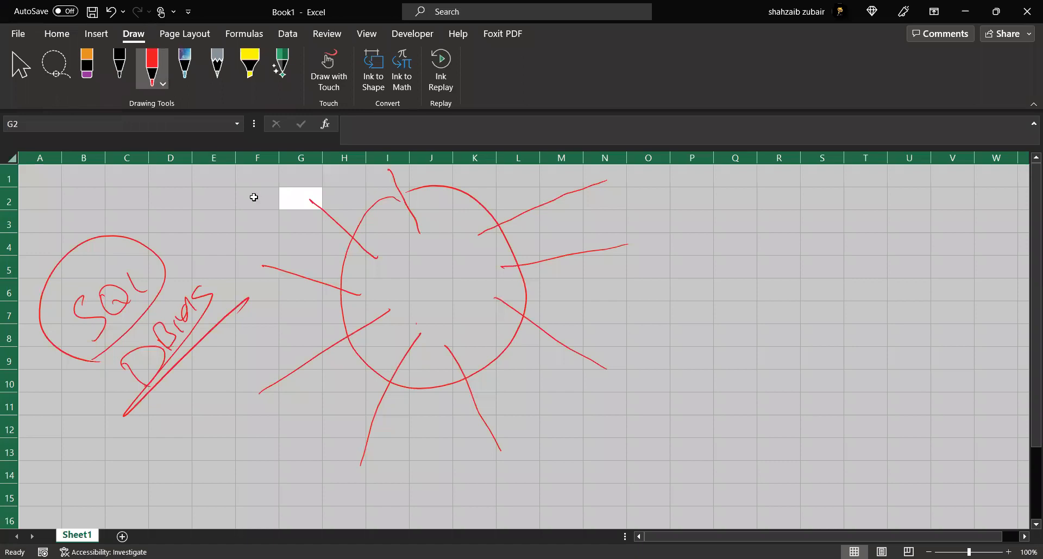
pyautogui.click(94, 82)
pyautogui.moveTo(115, 299); pyautogui.dragTo(64, 282)
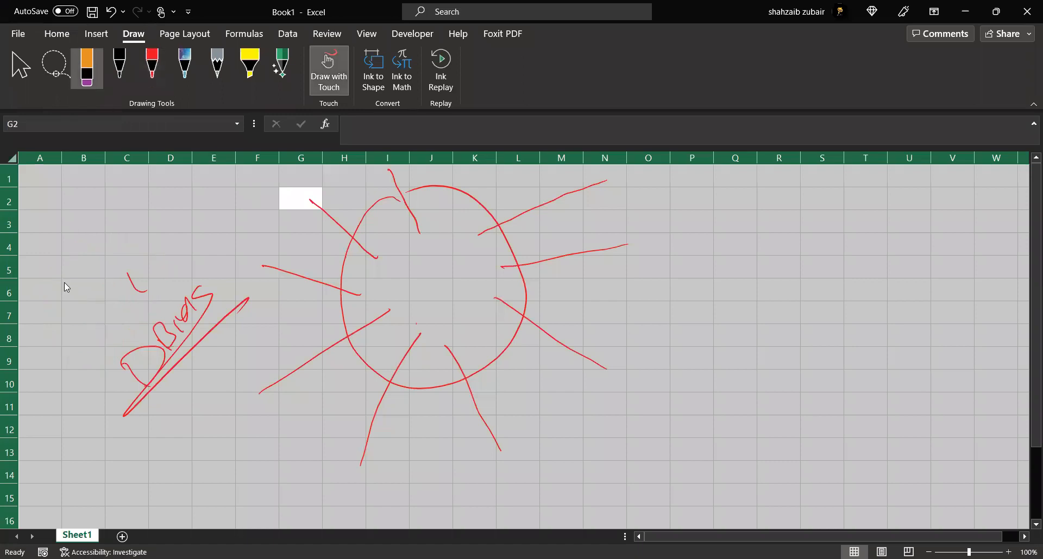
pyautogui.moveTo(159, 332); pyautogui.dragTo(114, 389)
pyautogui.moveTo(126, 270)
pyautogui.mouseDown()
pyautogui.moveTo(108, 325)
pyautogui.moveTo(133, 247)
pyautogui.mouseUp()
pyautogui.moveTo(271, 311)
pyautogui.mouseDown()
pyautogui.moveTo(396, 268)
pyautogui.moveTo(442, 192)
pyautogui.moveTo(510, 270)
pyautogui.moveTo(403, 361)
pyautogui.moveTo(338, 337)
pyautogui.moveTo(522, 396)
pyautogui.mouseUp()
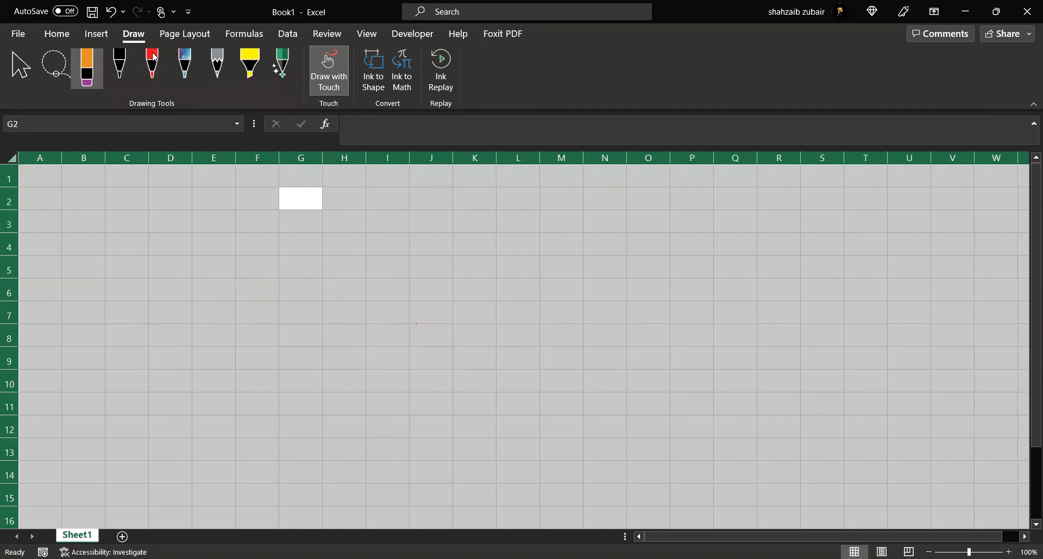
pyautogui.click(67, 34)
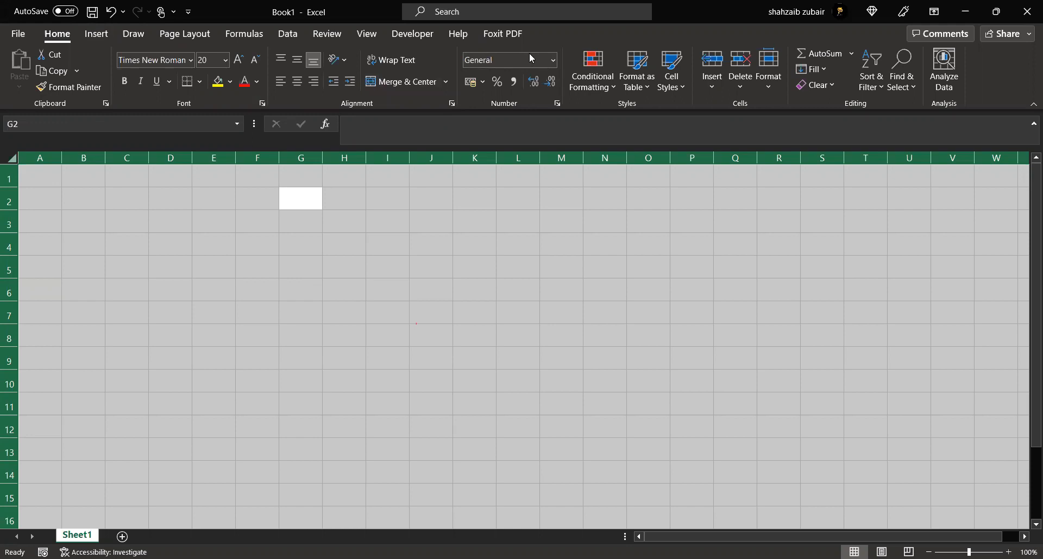
pyautogui.click(1018, 38)
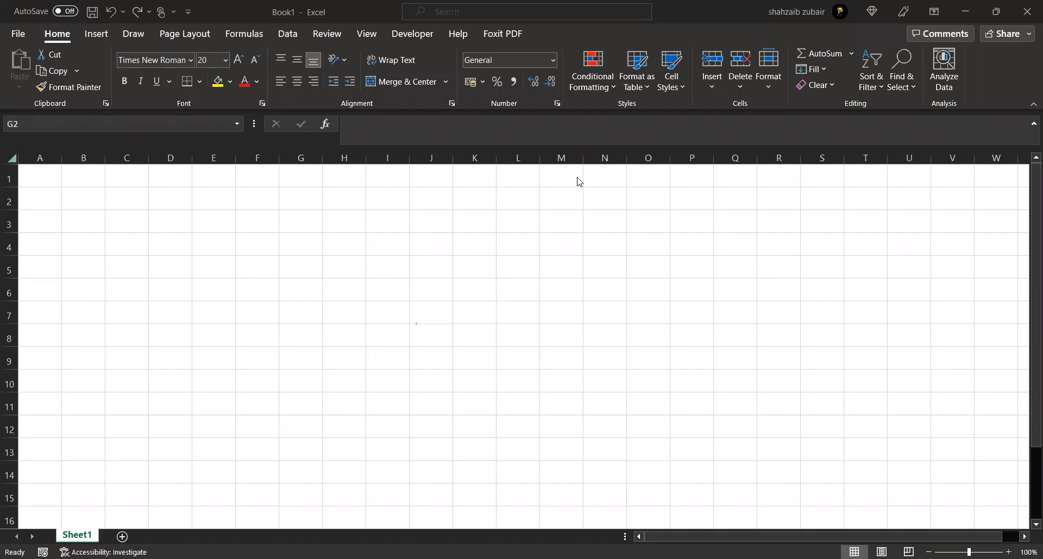
# Enter the heading "Months" in A1 and autofit column A to it
pyautogui.click(30, 175)
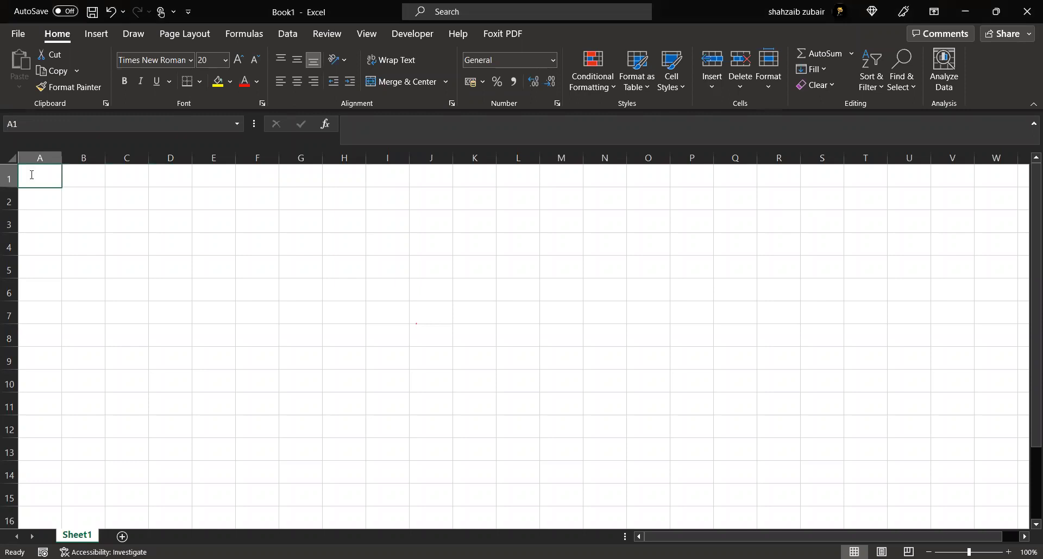
pyautogui.write('Montha')
pyautogui.press('BackSpace')
pyautogui.write('s')
pyautogui.press('Return')
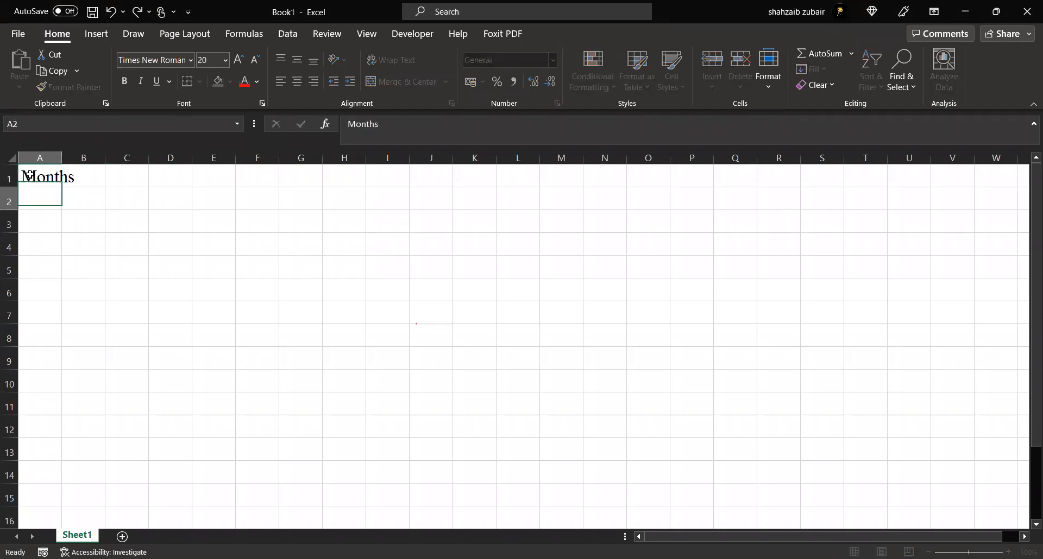
pyautogui.doubleClick(60, 156)
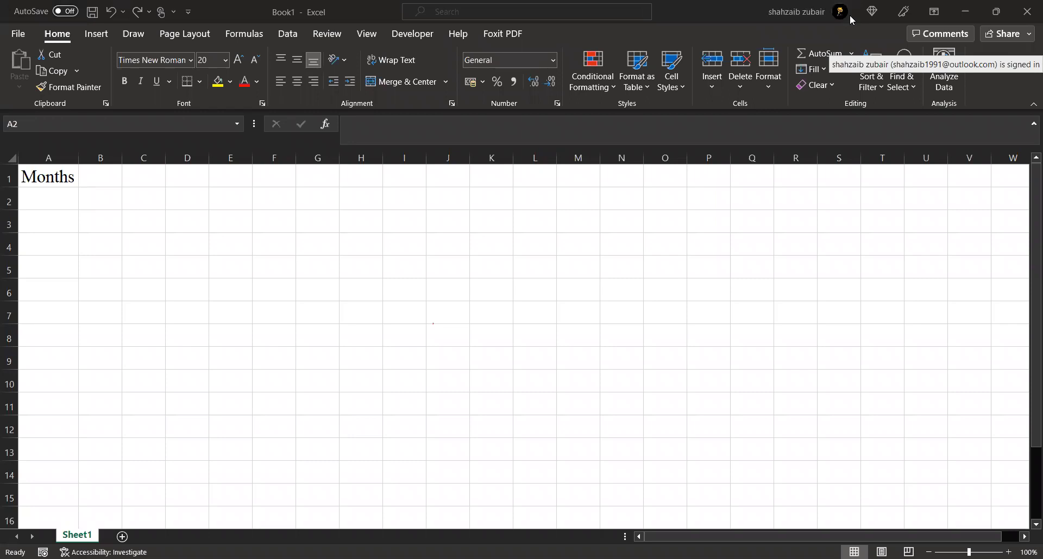
pyautogui.doubleClick(98, 170)
pyautogui.write('Jnu')
pyautogui.press('BackSpace')
pyautogui.press('BackSpace')
pyautogui.write('anua')
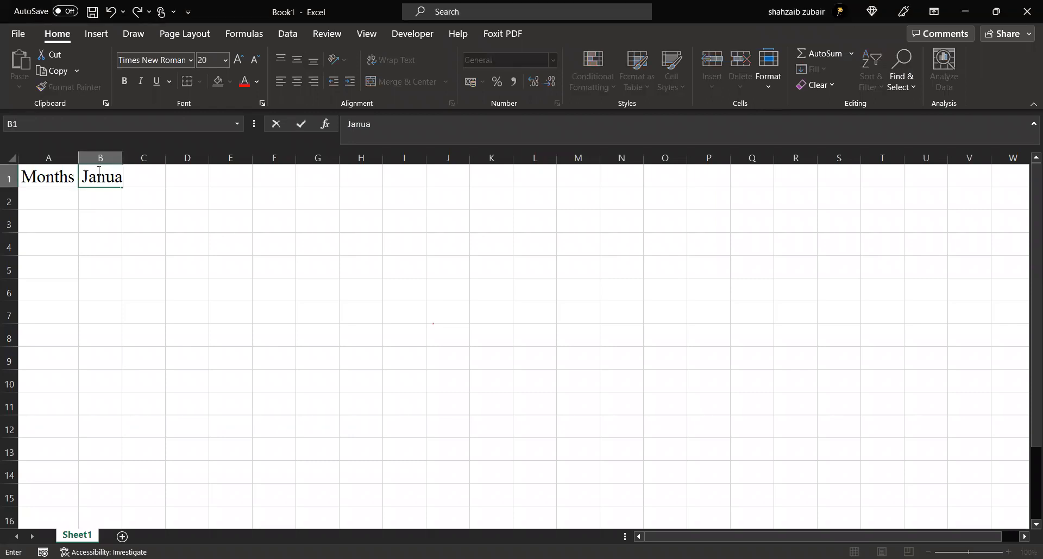
pyautogui.write('ry')
pyautogui.press('BackSpace')
pyautogui.press('BackSpace')
pyautogui.press('BackSpace')
pyautogui.press('BackSpace')
pyautogui.press('BackSpace')
pyautogui.press('BackSpace')
pyautogui.press('BackSpace')
pyautogui.press('BackSpace')
pyautogui.press('Return')
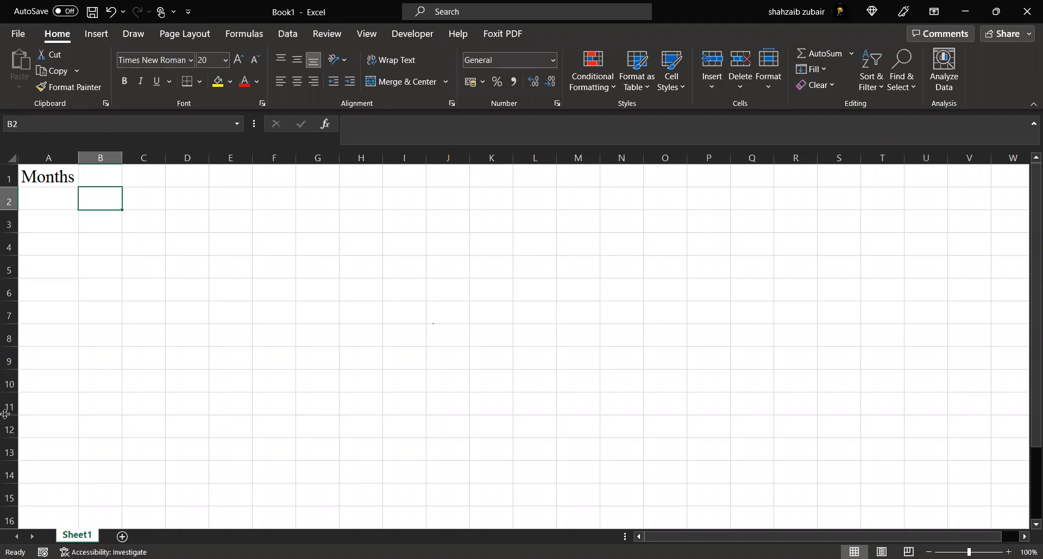
# Add a new worksheet and set the font size of all its cells to 18
pyautogui.click(122, 537)
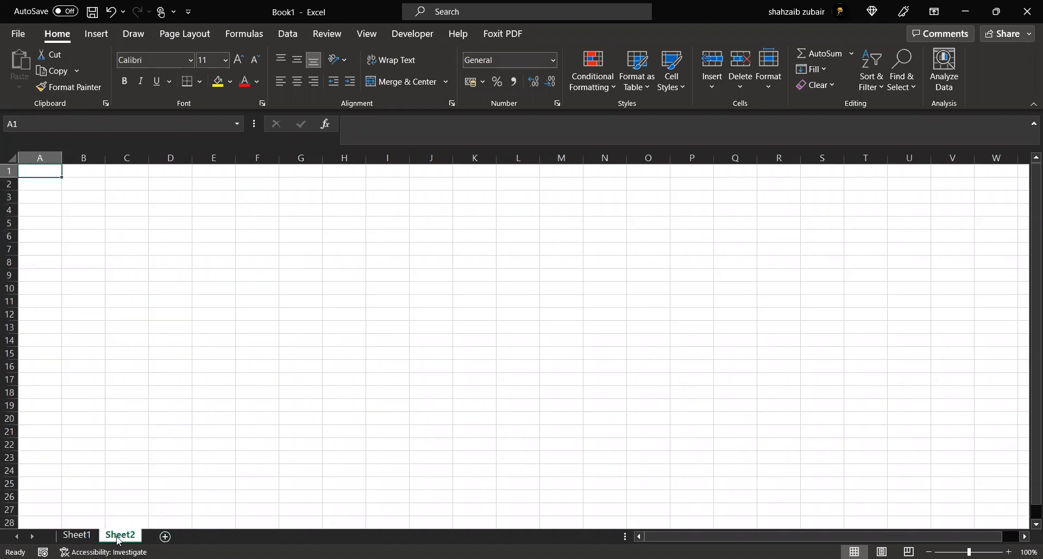
pyautogui.hotkey('ctrl', 'a')
pyautogui.press('alt')
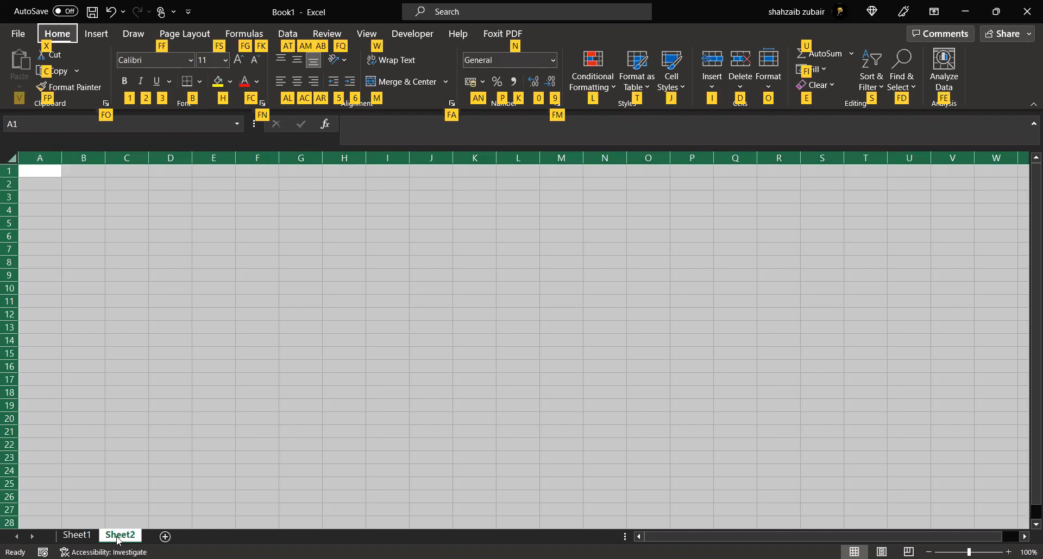
pyautogui.write('fs18')
pyautogui.press('Return')
# Fill A1:A12 with the month series starting from "January" and autofit column A
pyautogui.press('Down')
pyautogui.press('Right')
pyautogui.press('Up')
pyautogui.press('Left')
pyautogui.write('Januar')
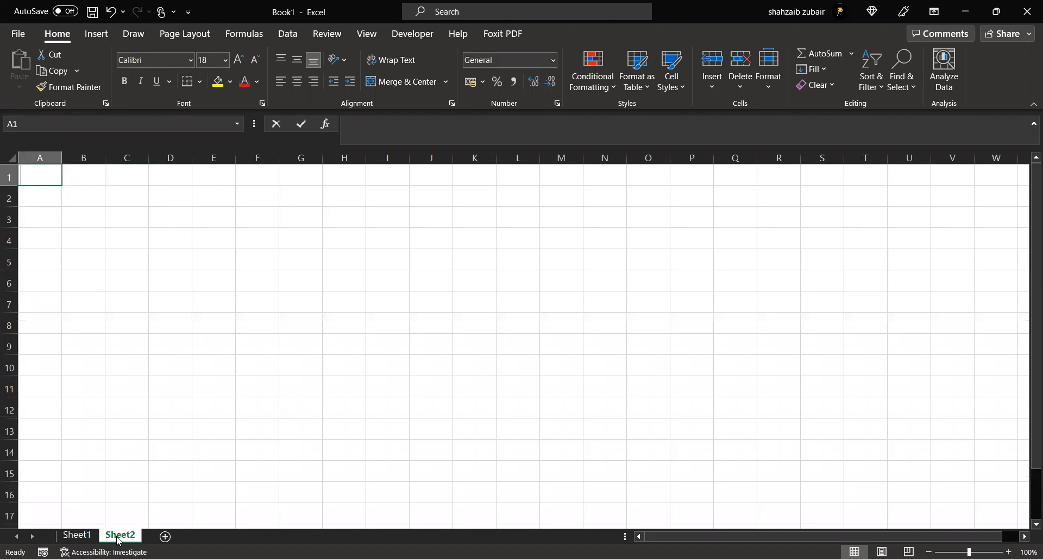
pyautogui.write('y')
pyautogui.press('Return')
pyautogui.press('Up')
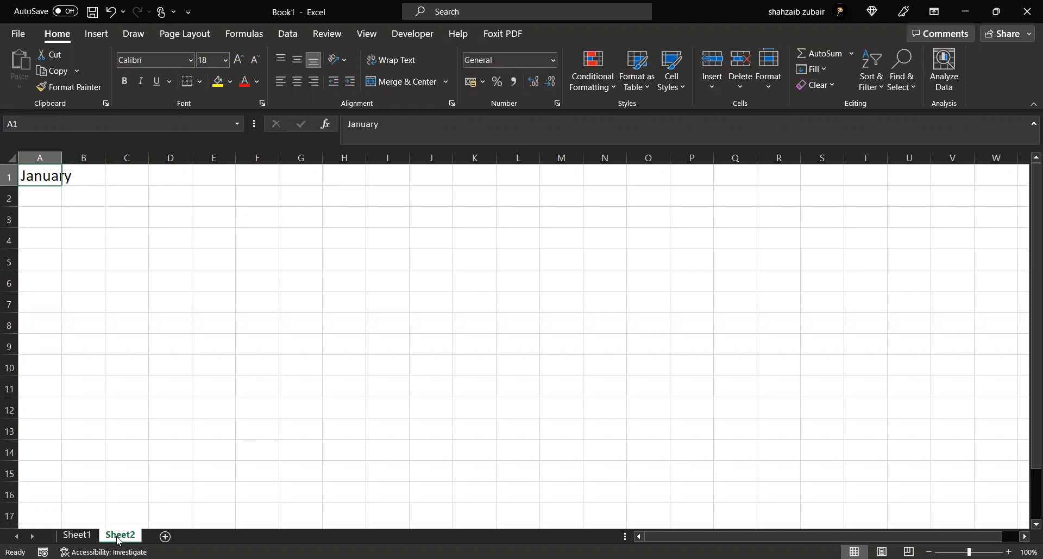
pyautogui.moveTo(61, 185); pyautogui.dragTo(49, 411)
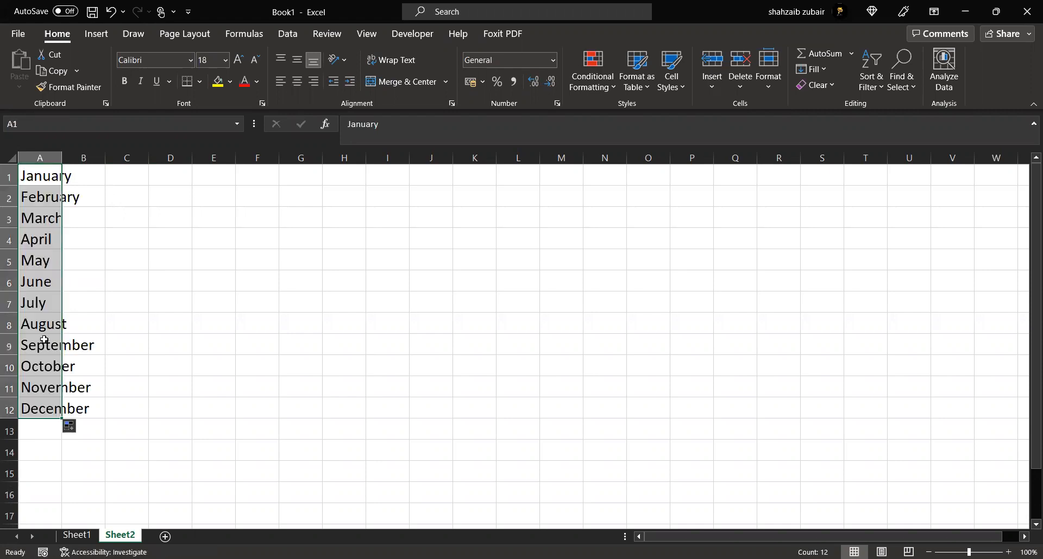
pyautogui.doubleClick(62, 158)
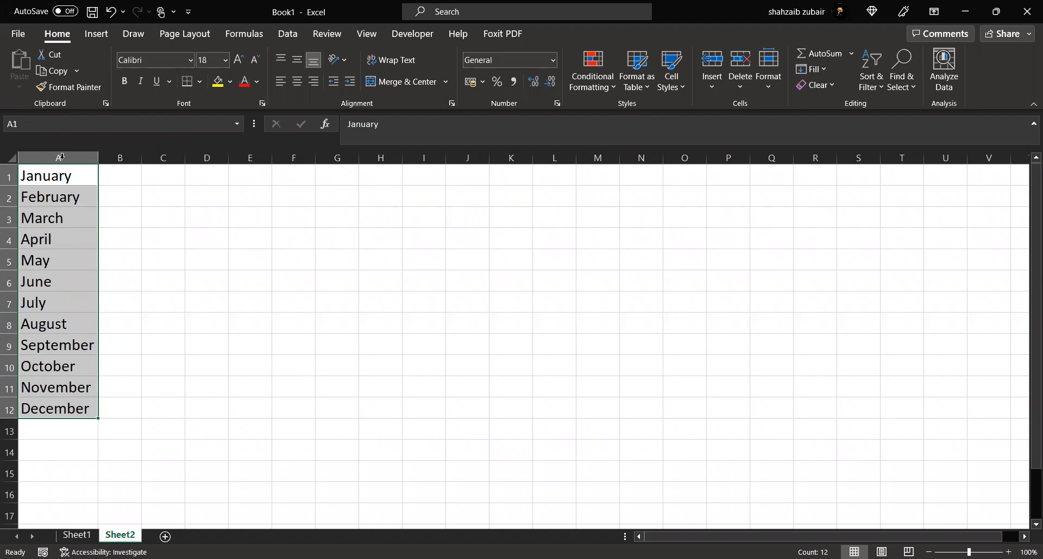
# Enter the year 2001 in B1, next to January
pyautogui.click(115, 174)
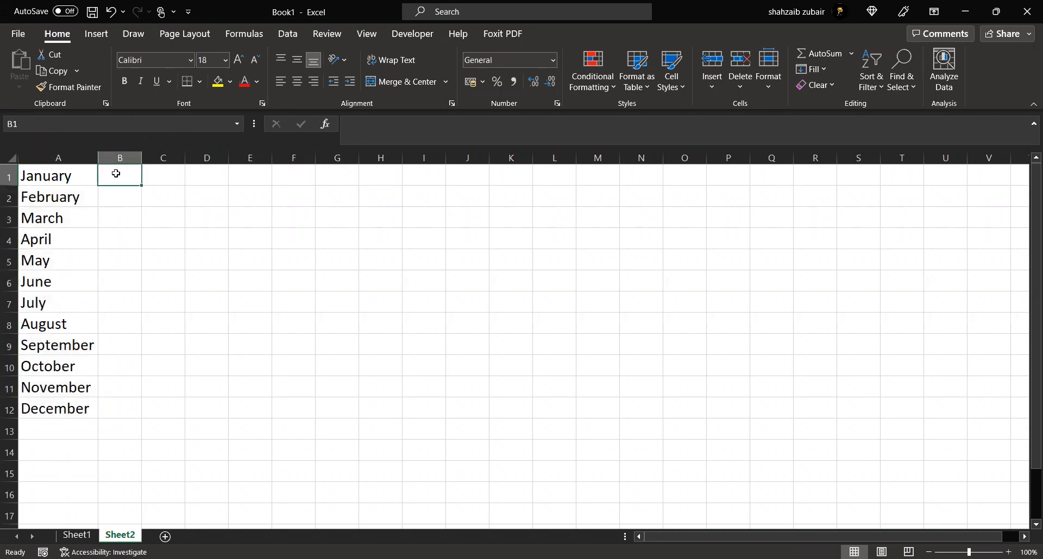
pyautogui.write('2001')
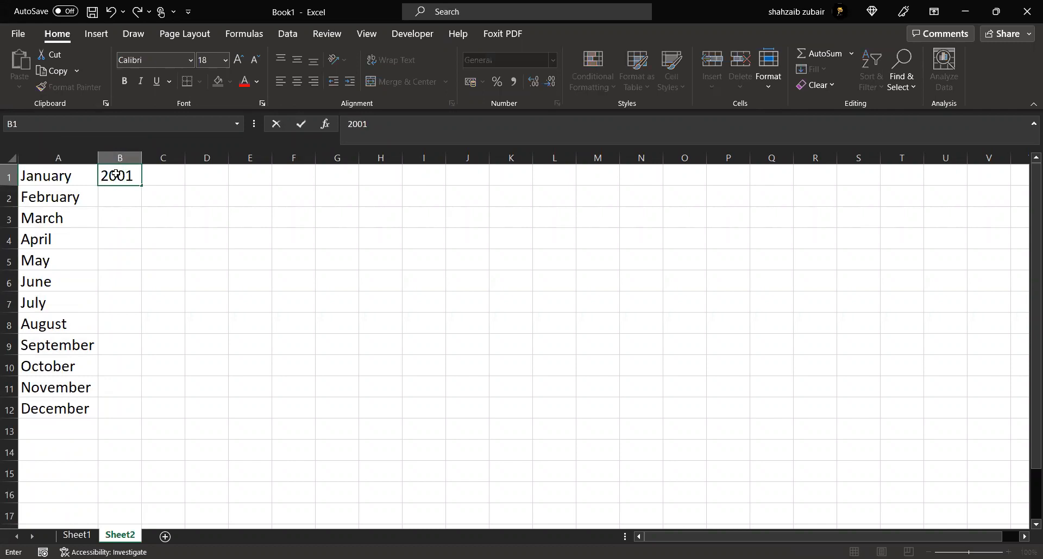
pyautogui.press('Return')
# Fill the year from B1 down the column to B12, alongside the months
pyautogui.click(117, 175)
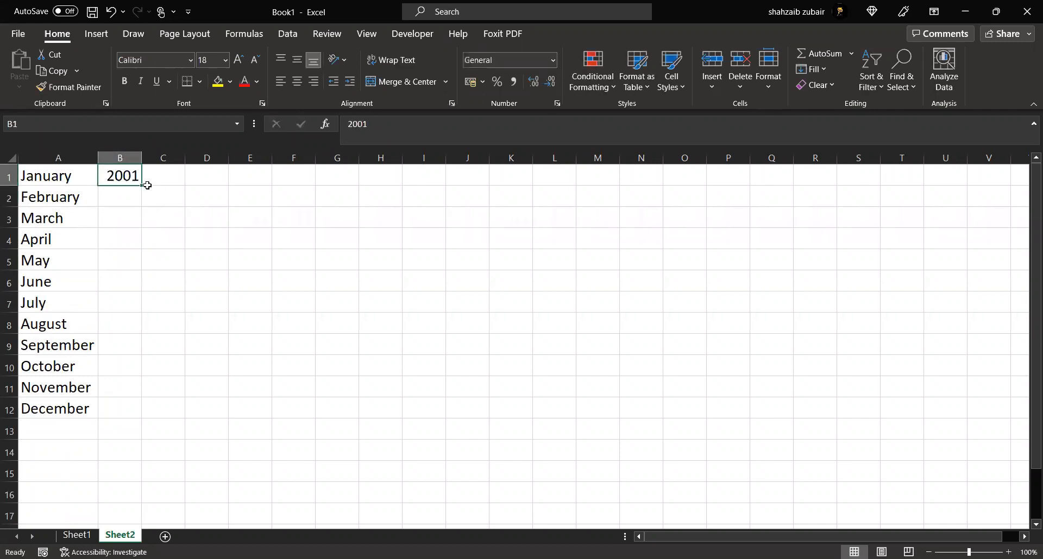
pyautogui.moveTo(142, 186); pyautogui.dragTo(142, 187)
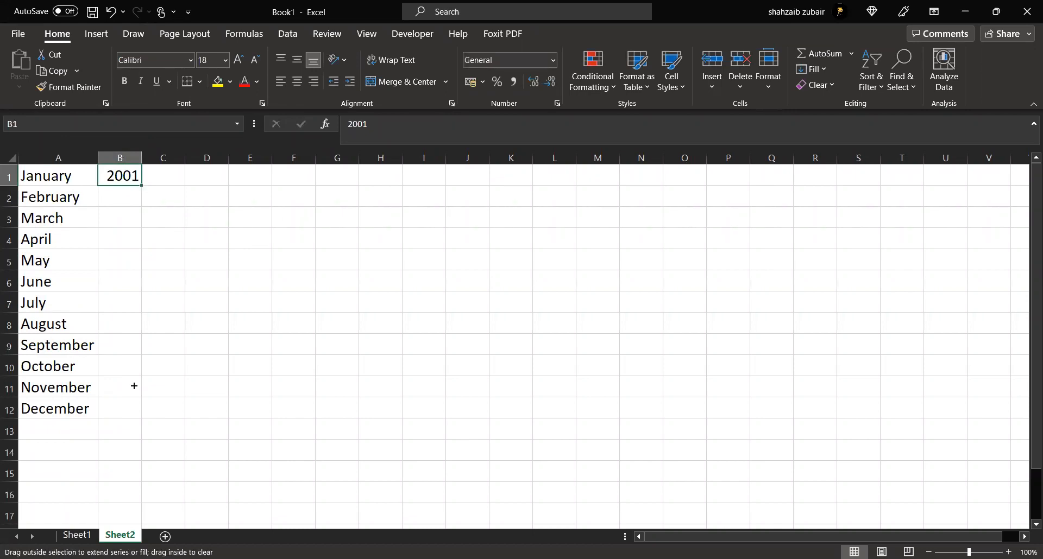
pyautogui.moveTo(135, 414); pyautogui.dragTo(135, 414)
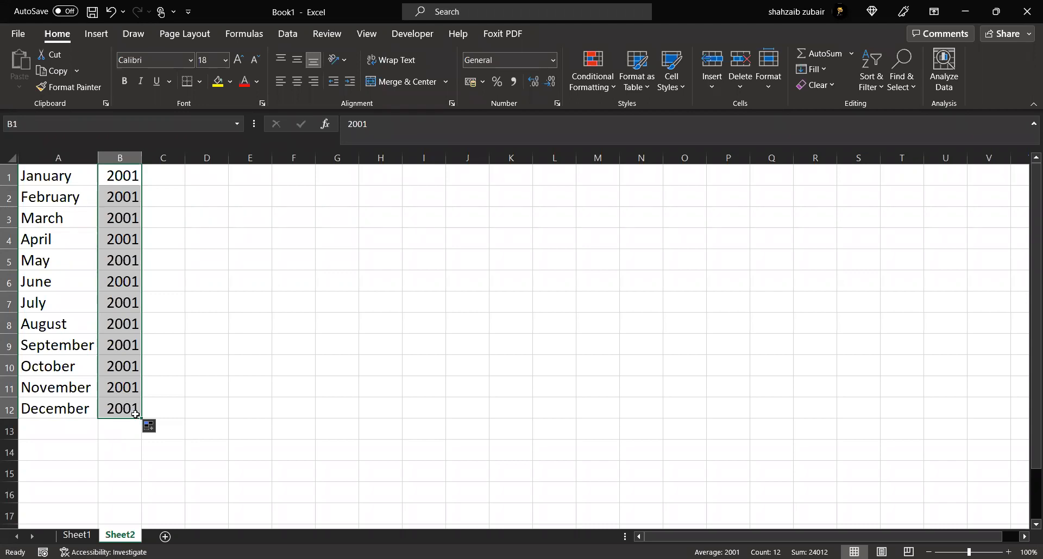
# Clear the filled years from B2:B12, keeping only the entry in B1
pyautogui.press('Down')
pyautogui.press('Down')
pyautogui.press('Up')
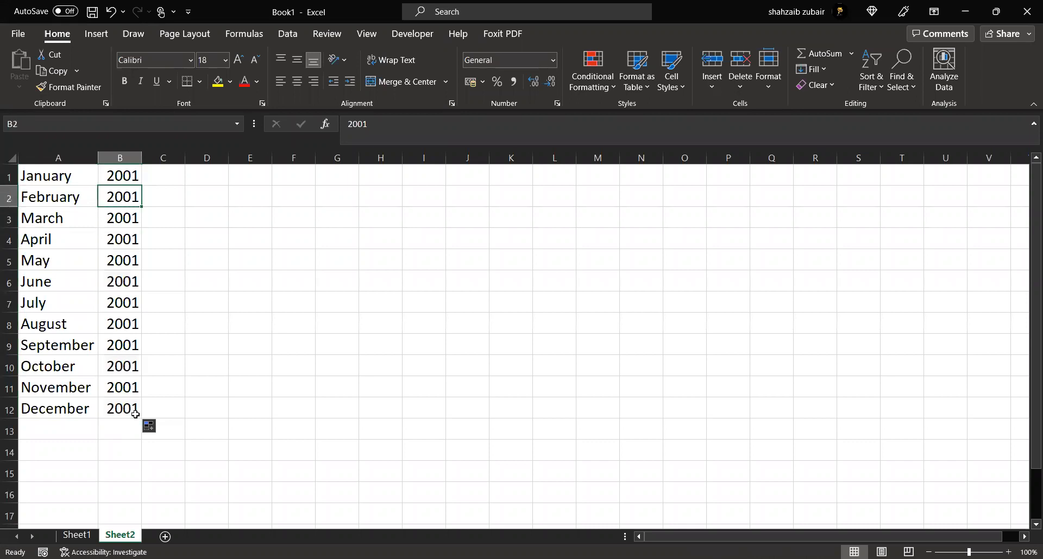
pyautogui.hotkey('shift', 'Down')
pyautogui.hotkey('shift', 'Down')
pyautogui.hotkey('shift', 'Down')
pyautogui.hotkey('shift', 'Down')
pyautogui.hotkey('shift', 'Down')
pyautogui.hotkey('shift', 'Down')
pyautogui.hotkey('shift', 'Down')
pyautogui.hotkey('shift', 'Down')
pyautogui.hotkey('shift', 'Down')
pyautogui.hotkey('shift', 'Down')
pyautogui.hotkey('shift', 'Down')
pyautogui.hotkey('shift', 'Down')
pyautogui.hotkey('shift', 'Down')
pyautogui.hotkey('shift', 'Down')
pyautogui.hotkey('shift', 'Down')
pyautogui.hotkey('shift', 'Down')
pyautogui.hotkey('shift', 'Up')
pyautogui.hotkey('shift', 'Up')
pyautogui.hotkey('shift', 'Up')
pyautogui.hotkey('shift', 'Up')
pyautogui.hotkey('shift', 'Up')
pyautogui.hotkey('shift', 'Up')
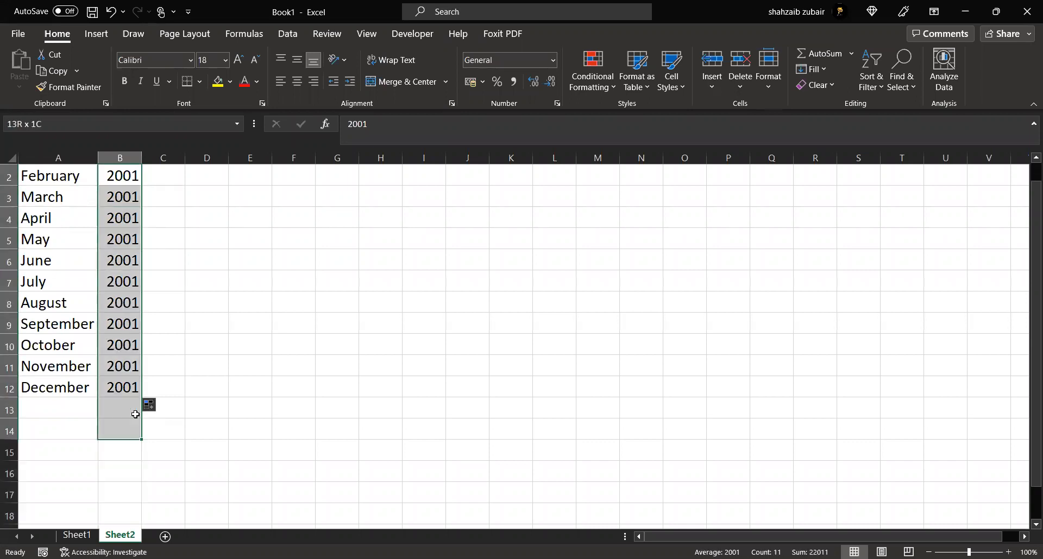
pyautogui.press('Delete')
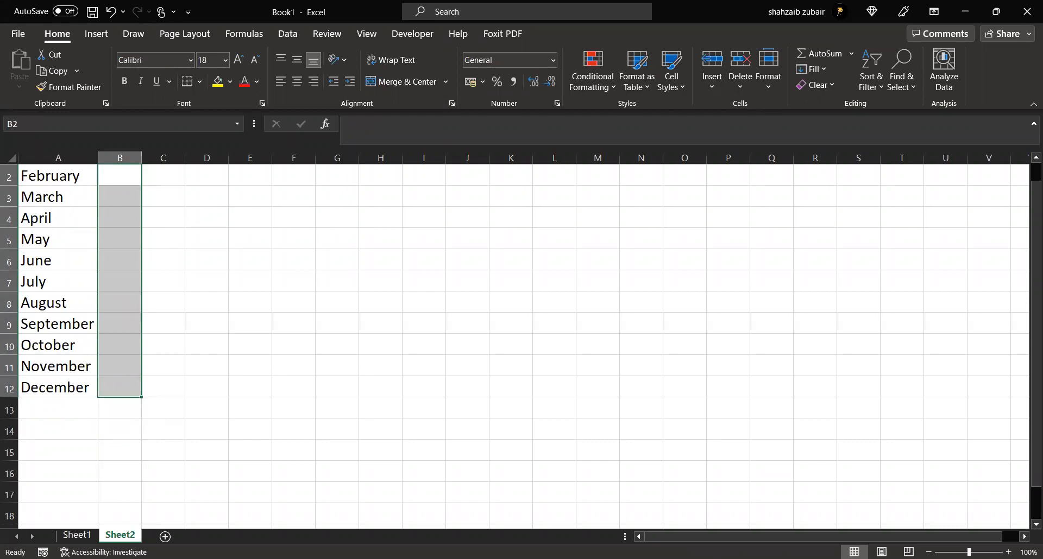
pyautogui.scroll(1, 152, 353)
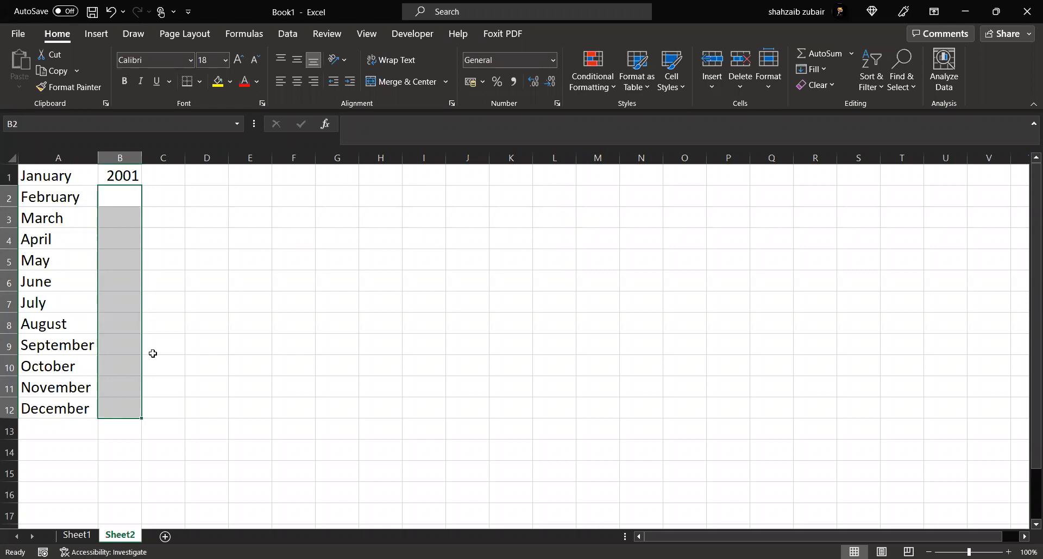
# Return to Sheet1 and select the empty cell B1 beside the "Months" heading
pyautogui.click(64, 537)
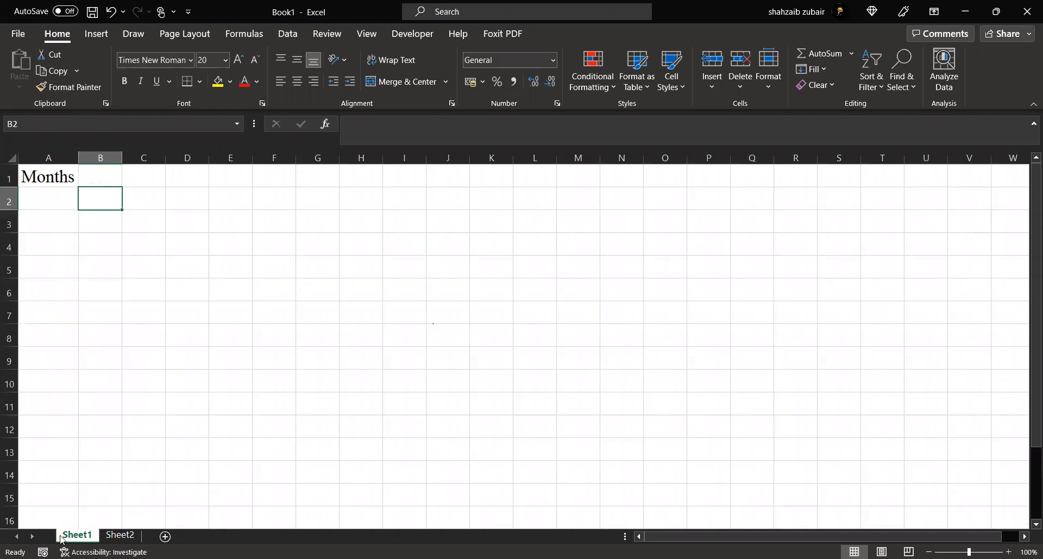
pyautogui.click(104, 184)
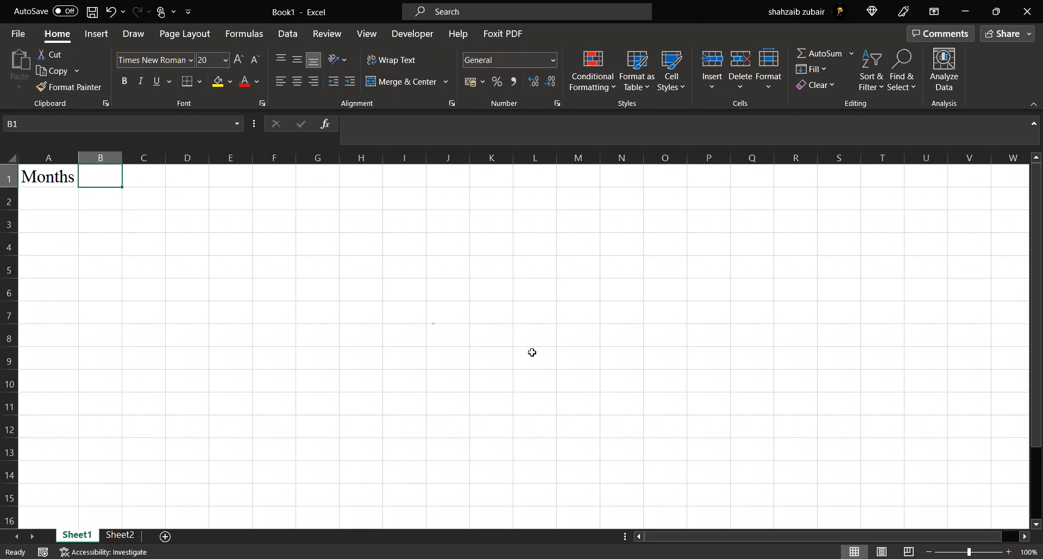
pyautogui.hotkey('ctrl', 'n')
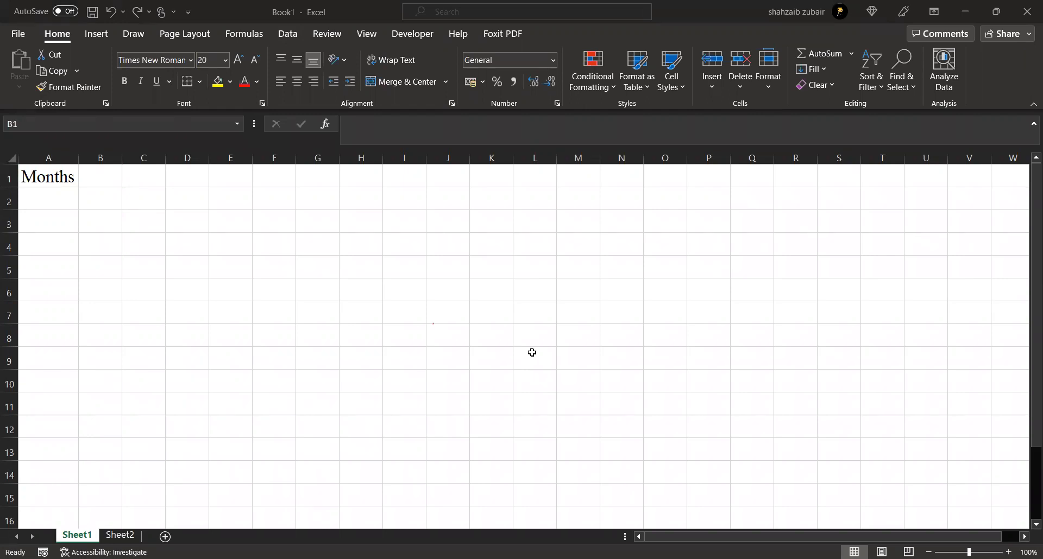
pyautogui.click(88, 175)
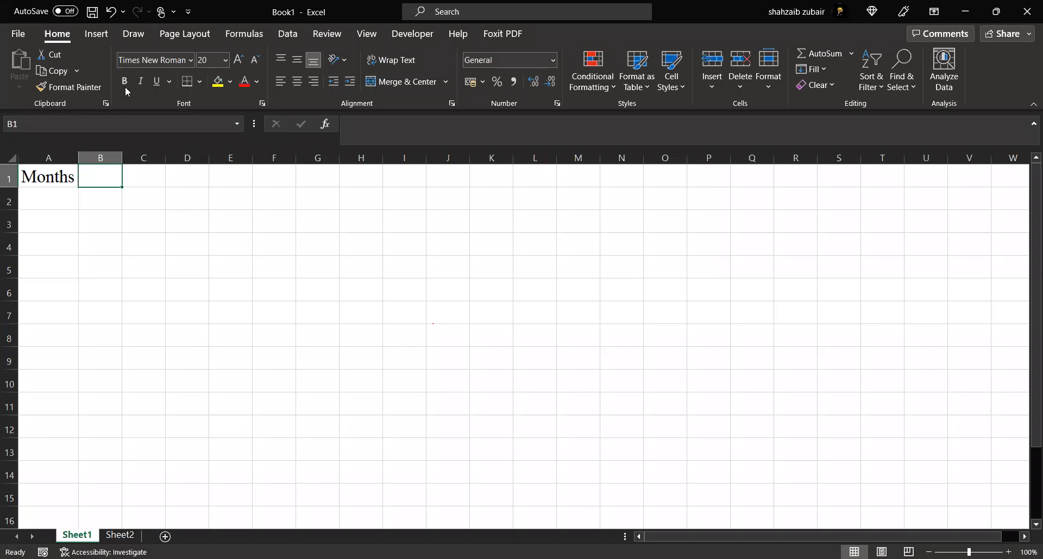
# Open Data Validation for cell B1 on Sheet1 and allow only values from a List
pyautogui.click(282, 34)
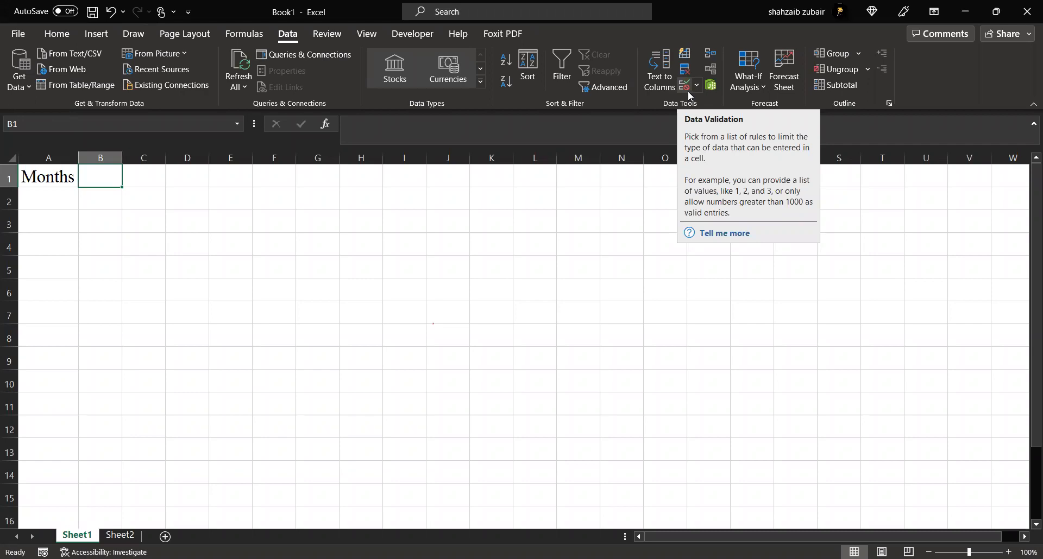
pyautogui.click(689, 93)
pyautogui.click(689, 93)
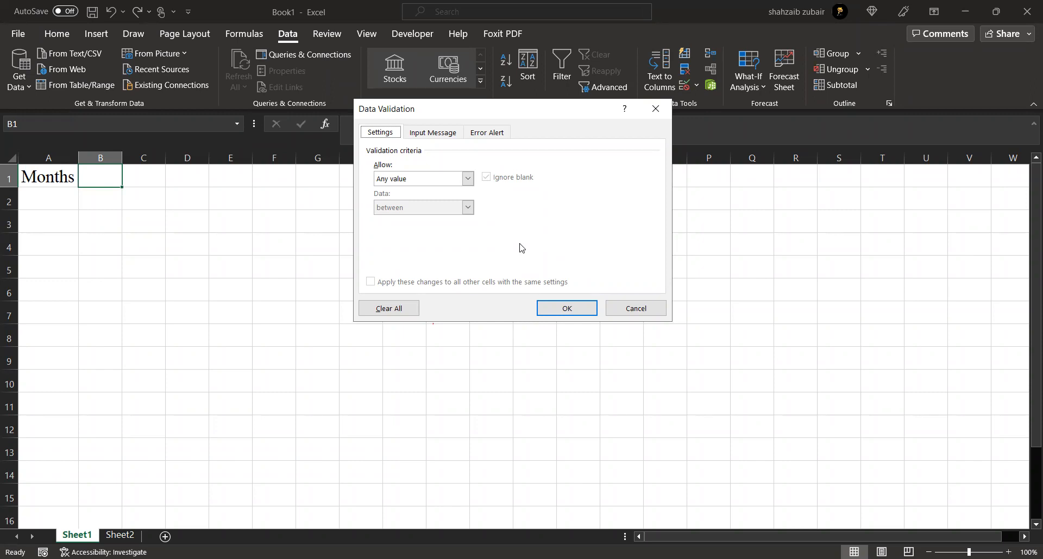
pyautogui.click(467, 179)
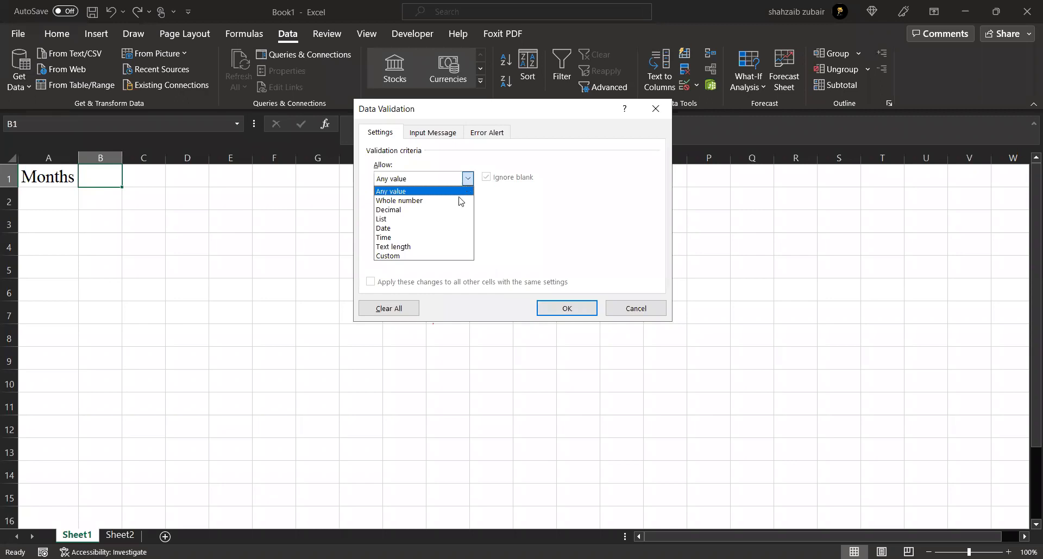
pyautogui.click(396, 220)
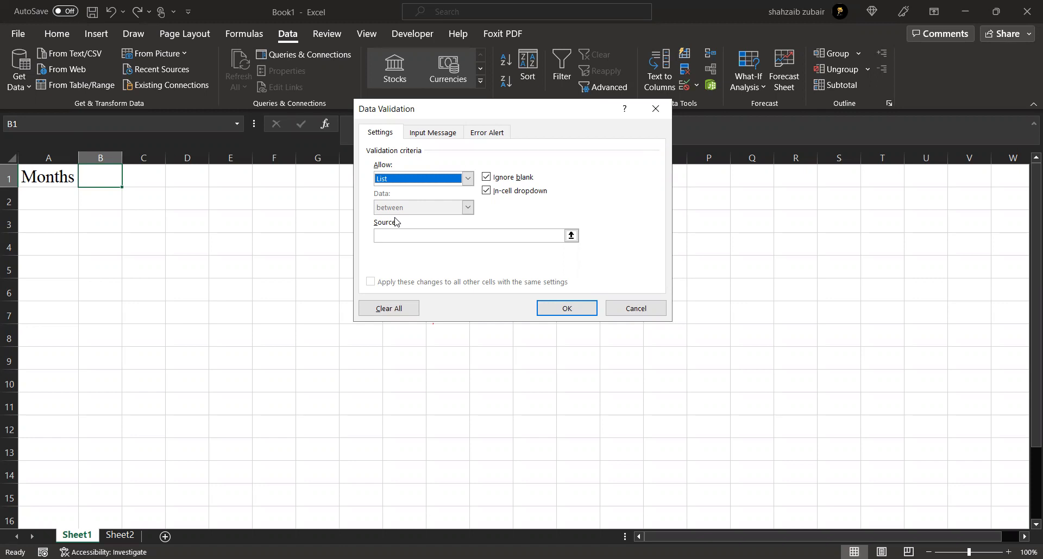
pyautogui.click(424, 180)
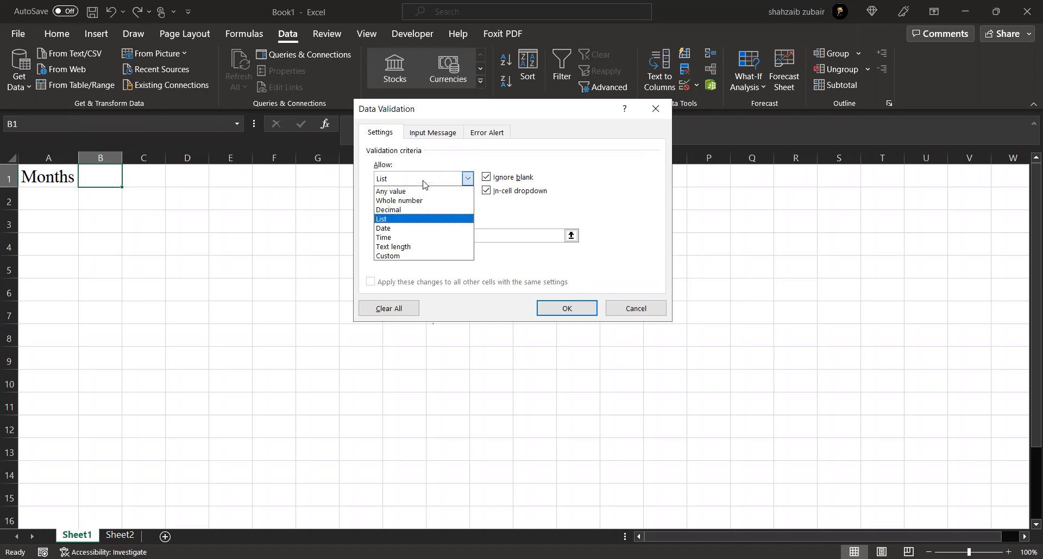
pyautogui.click(419, 219)
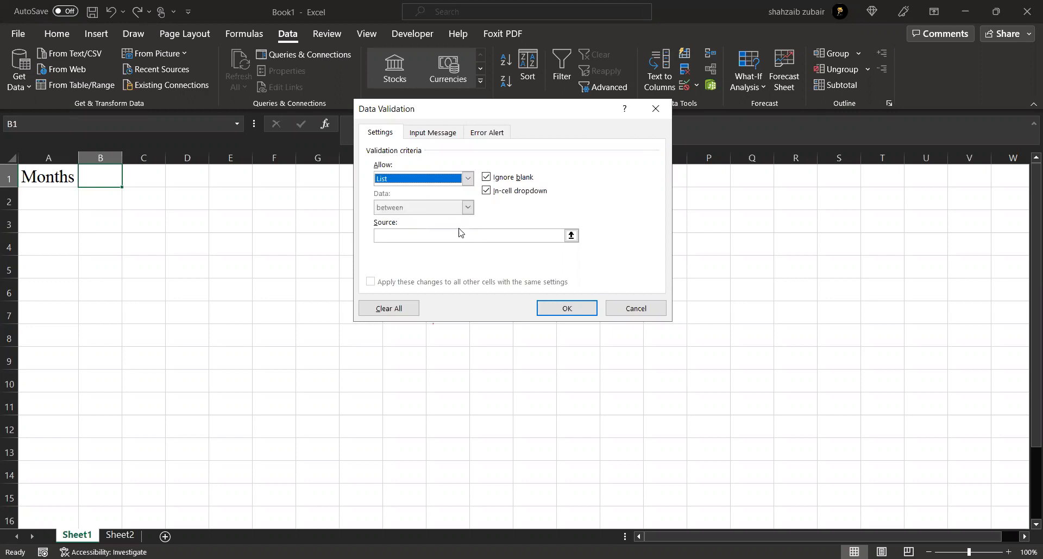
# Set the list source to the months in Sheet2 cells A1:A12 and apply the validation to B1
pyautogui.click(569, 235)
pyautogui.click(569, 235)
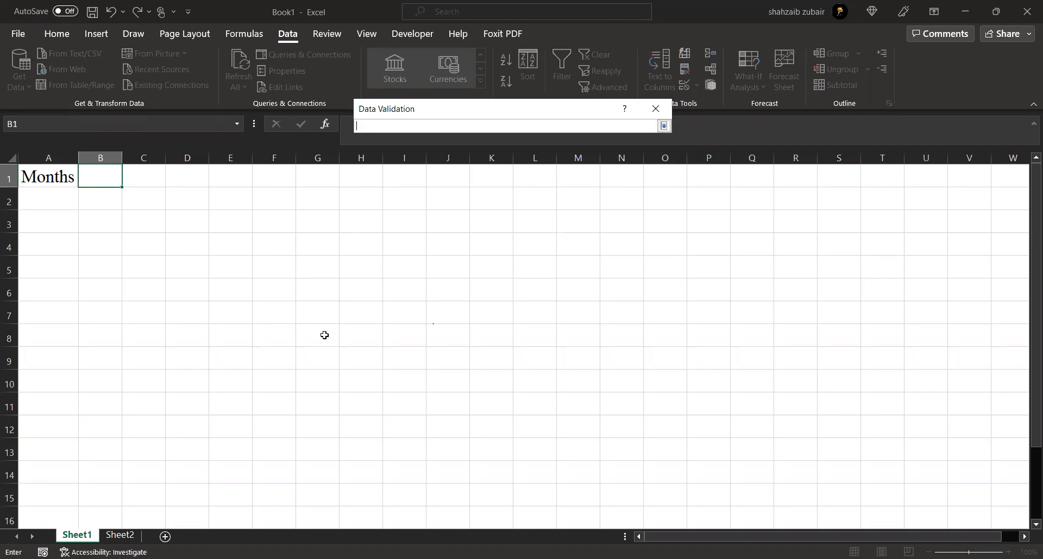
pyautogui.click(120, 536)
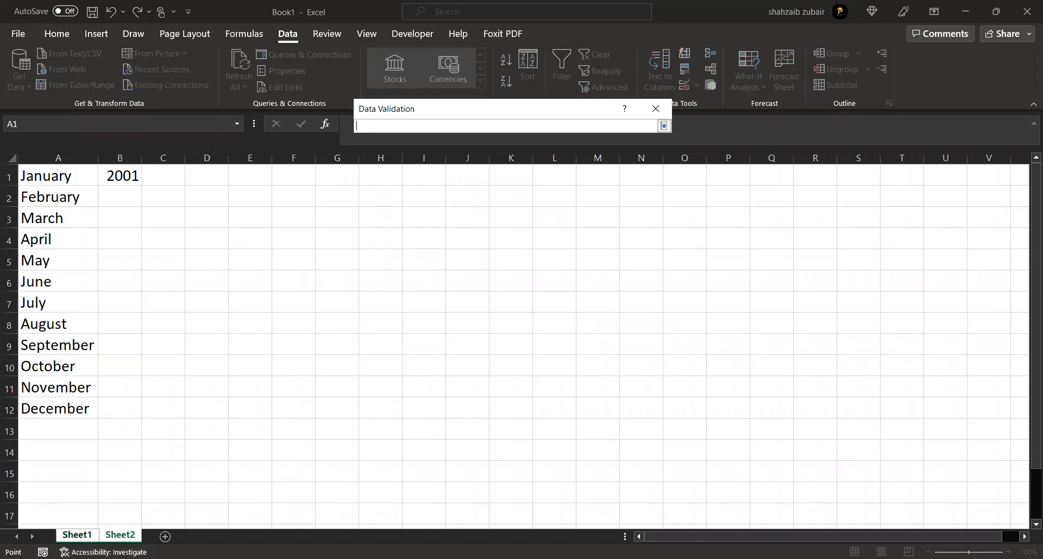
pyautogui.click(82, 181)
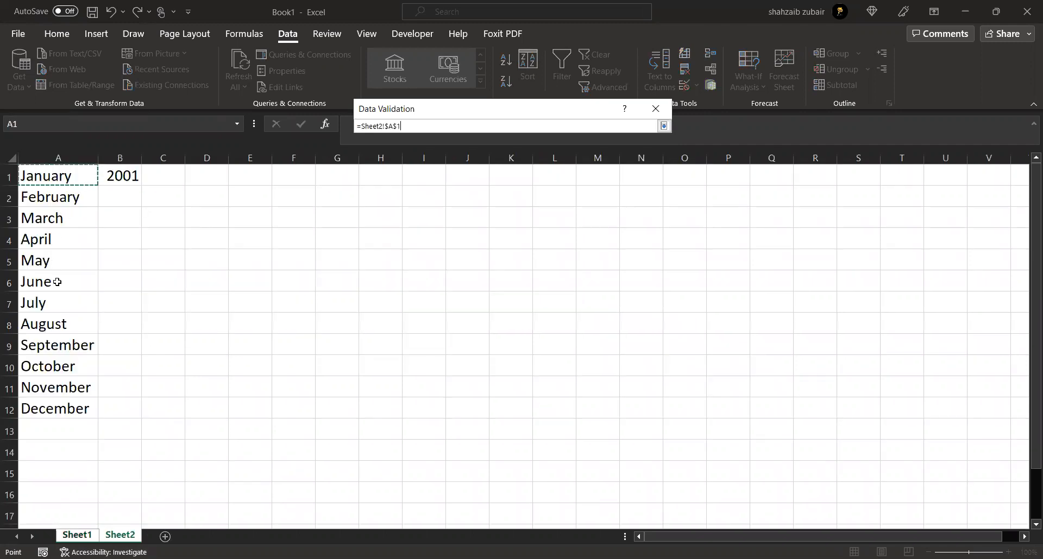
pyautogui.keyDown('shift'); pyautogui.click(66, 402); pyautogui.keyUp('shift')
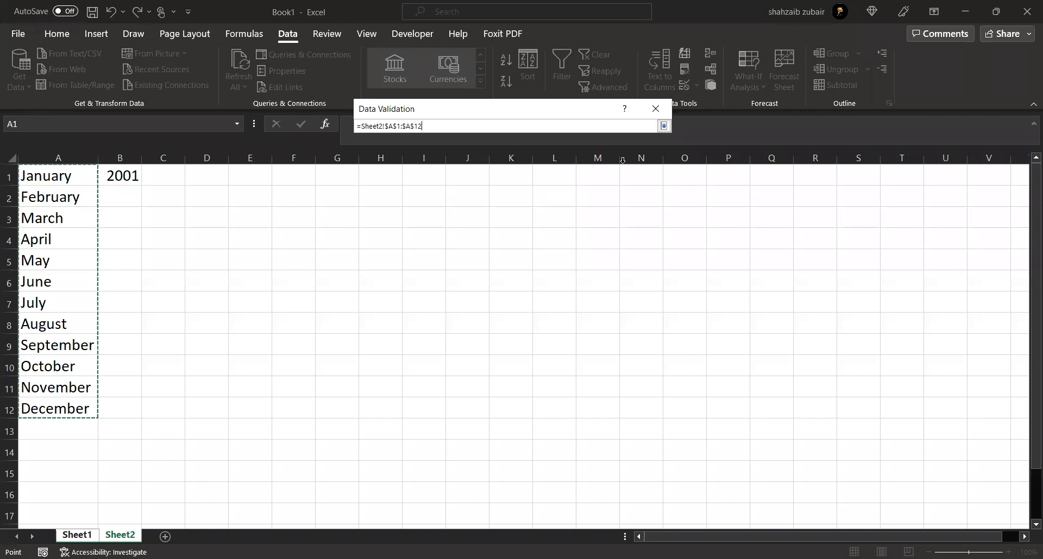
pyautogui.click(663, 126)
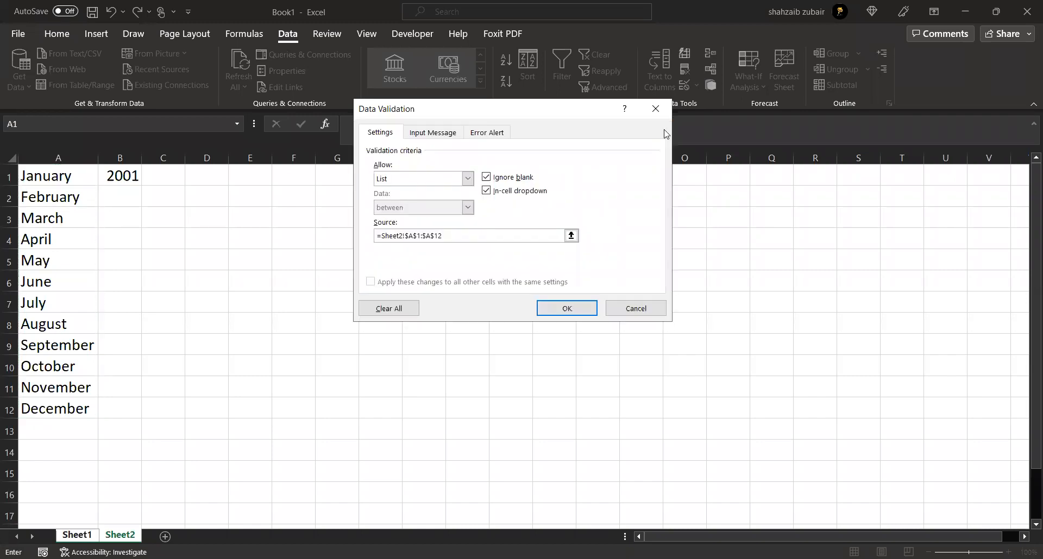
pyautogui.click(582, 309)
# Choose February from the dropdown in B1 and autofit column B to the entry
pyautogui.click(128, 180)
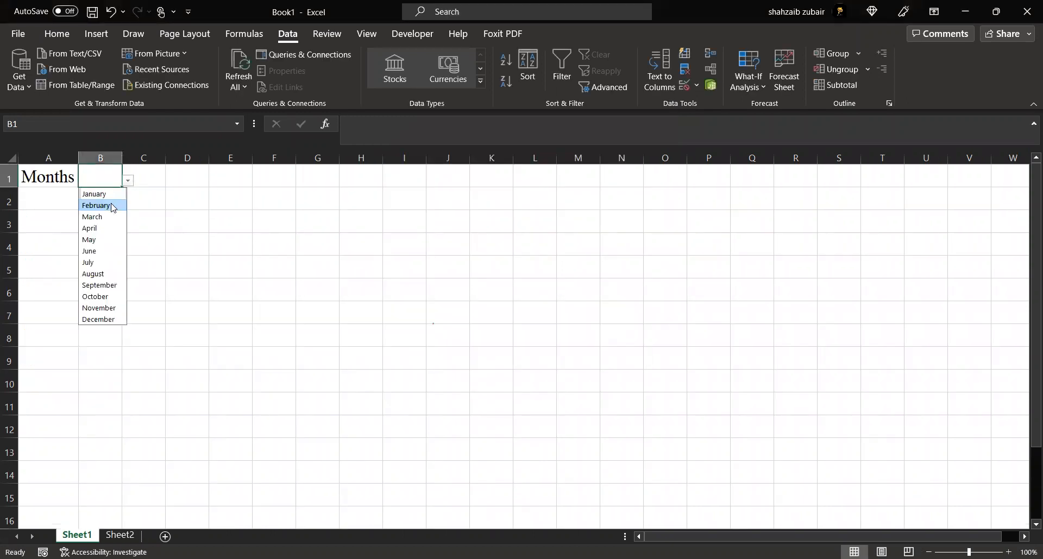
pyautogui.click(97, 205)
pyautogui.doubleClick(122, 158)
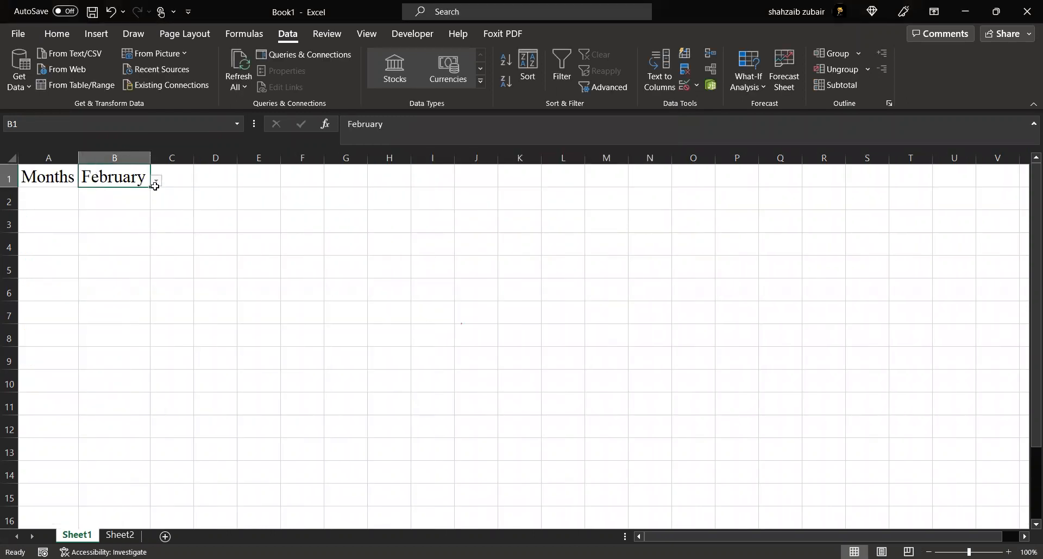
# Change the month in B1 to April, September and finally December using the dropdown, and autofit column B again
pyautogui.click(156, 183)
pyautogui.click(116, 227)
pyautogui.click(159, 183)
pyautogui.click(107, 285)
pyautogui.click(157, 181)
pyautogui.click(111, 320)
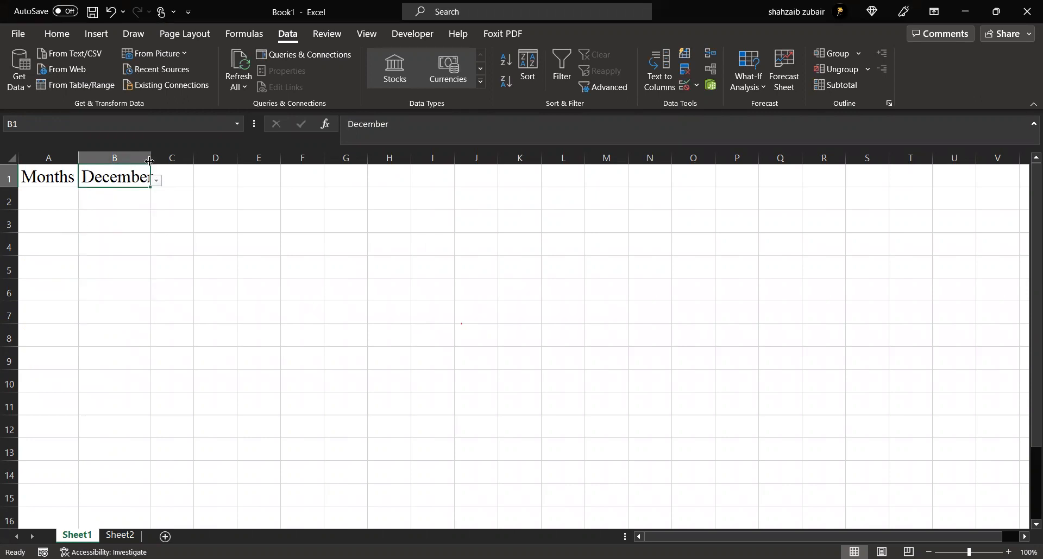
pyautogui.doubleClick(151, 158)
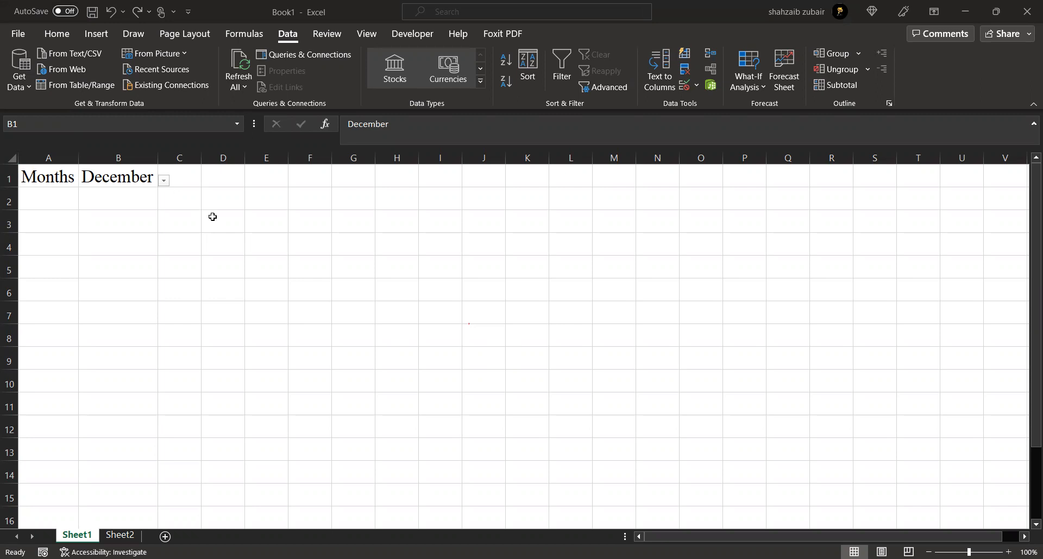
# Undo the month selections, column width changes and dropdown validation so that B1 is a plain empty cell
pyautogui.click(262, 201)
pyautogui.hotkey('ctrl', 'z')
pyautogui.hotkey('ctrl', 'z')
pyautogui.hotkey('ctrl', 'z')
pyautogui.hotkey('ctrl', 'z')
pyautogui.hotkey('ctrl', 'z')
pyautogui.hotkey('ctrl', 'z')
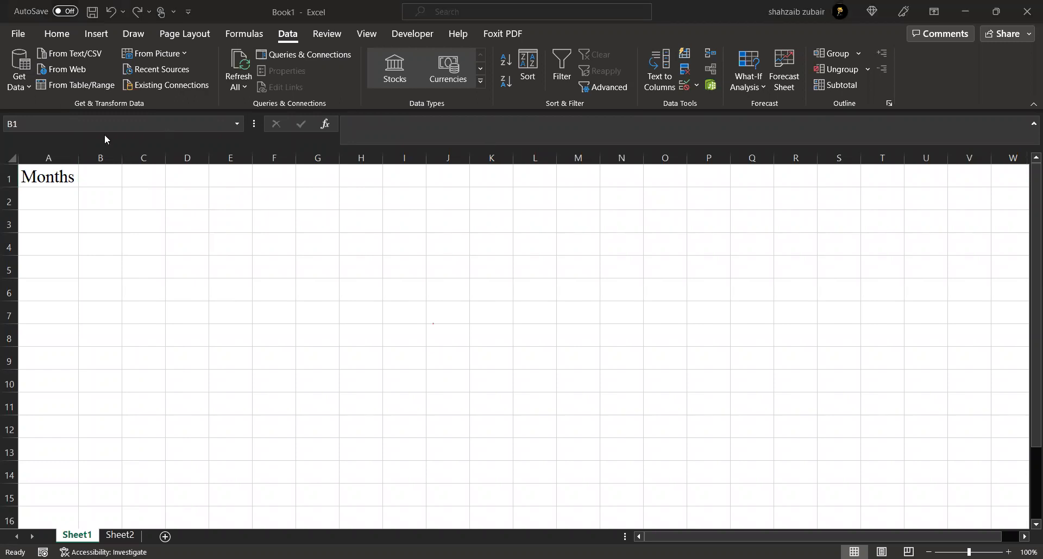
# Start a new data validation rule for the empty cell B1, allowing values from a List
pyautogui.click(69, 38)
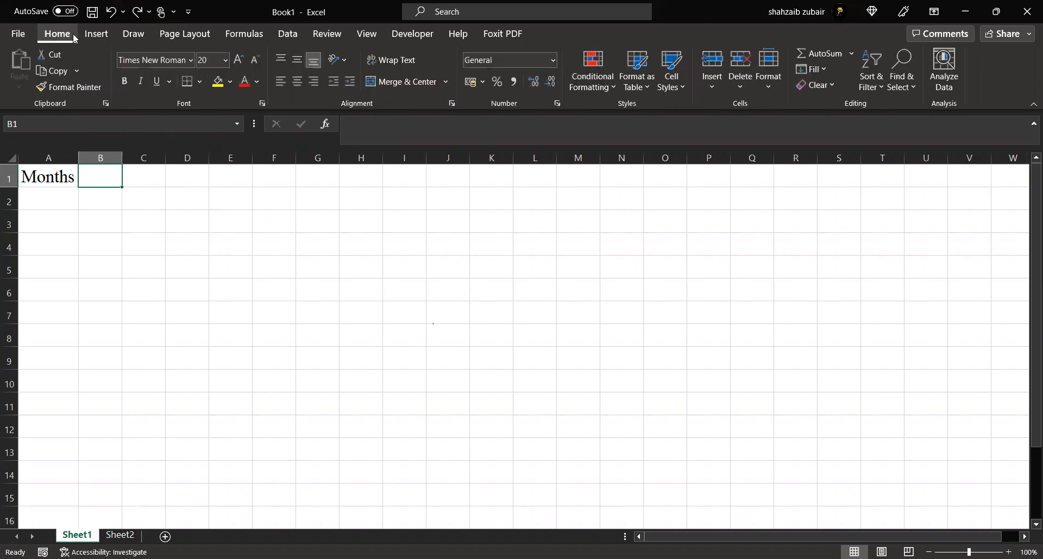
pyautogui.click(285, 35)
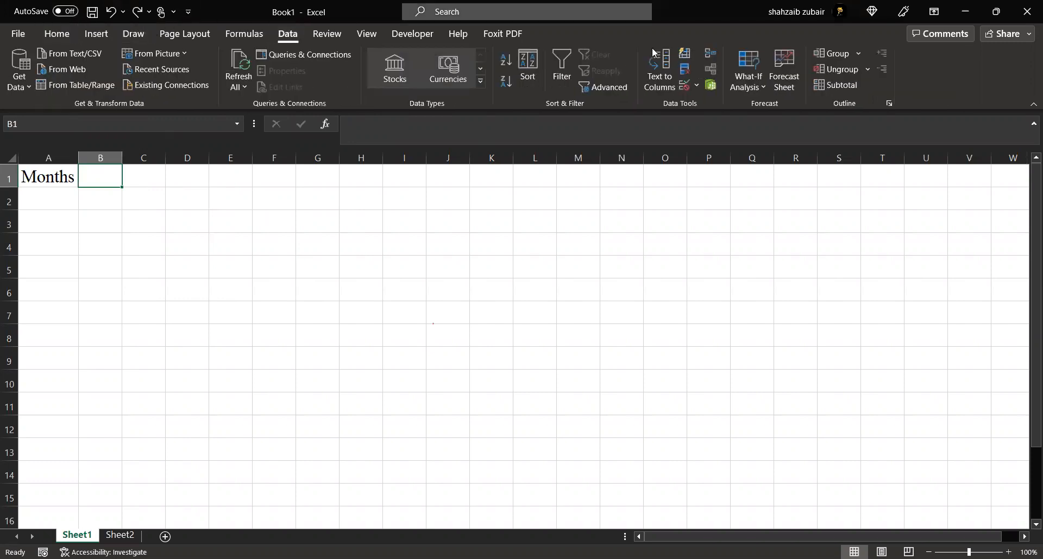
pyautogui.click(686, 88)
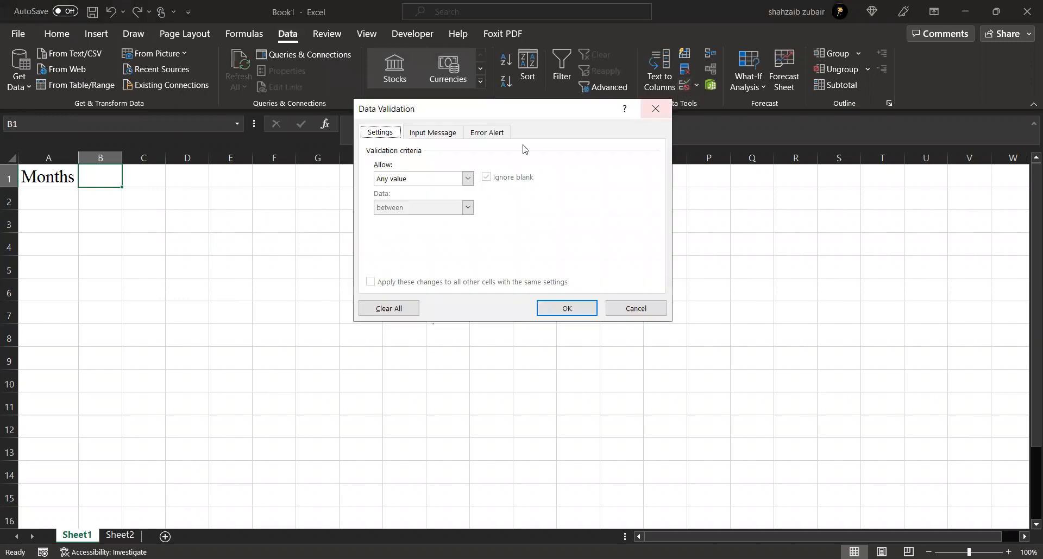
pyautogui.click(468, 178)
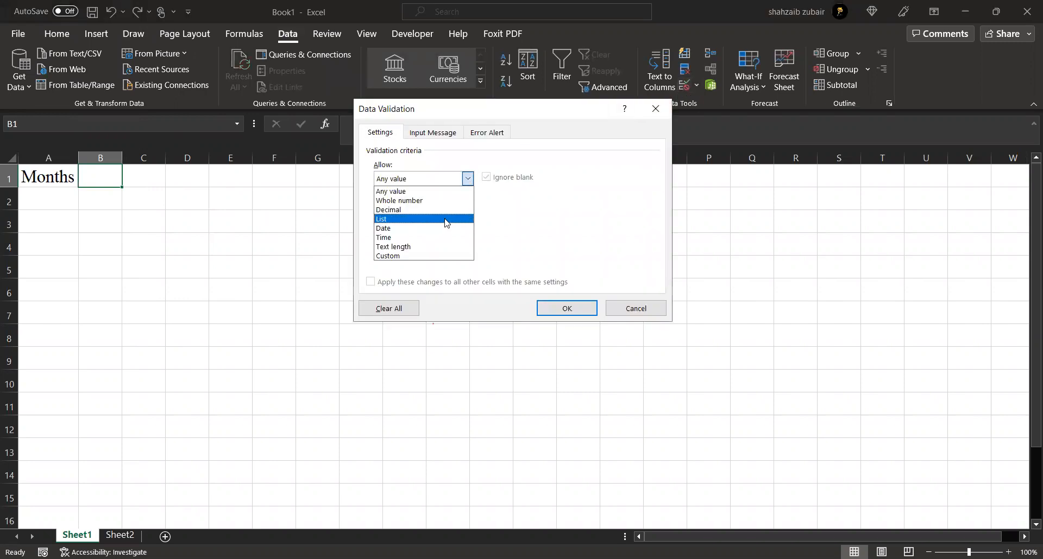
pyautogui.click(445, 219)
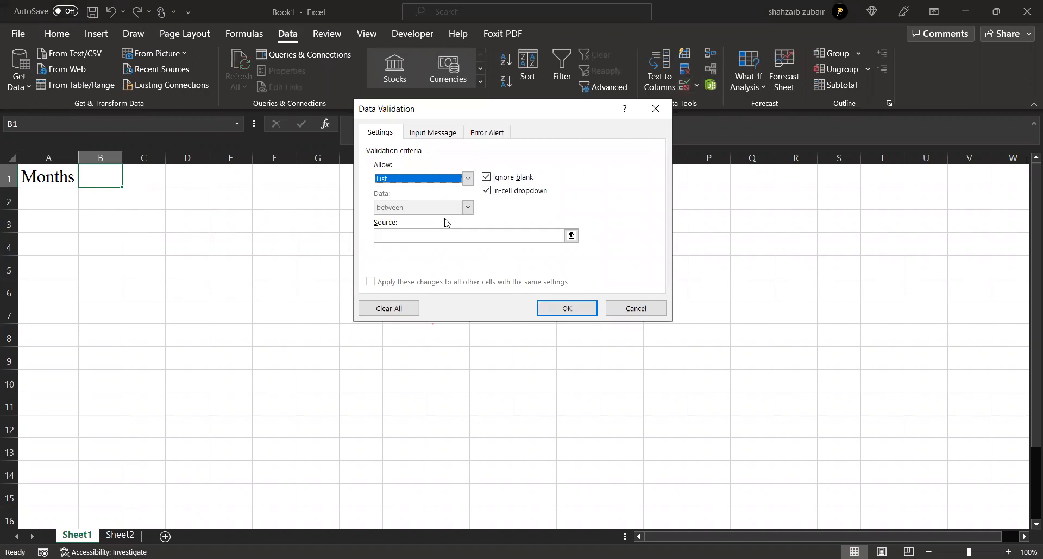
# Apply the list validation to B1 with Sheet2 cells A1:A12 as its source, and choose March from the dropdown
pyautogui.click(562, 235)
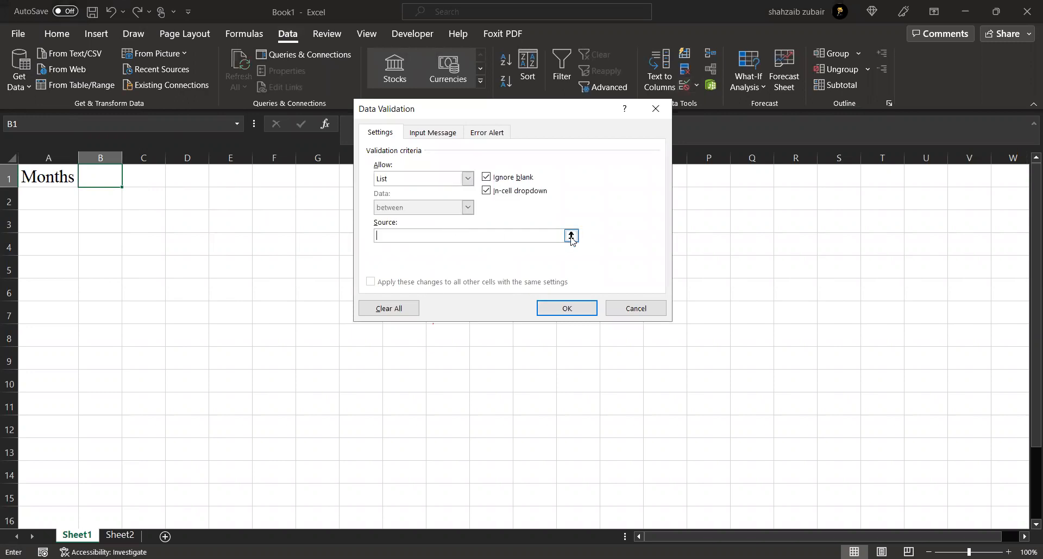
pyautogui.click(569, 237)
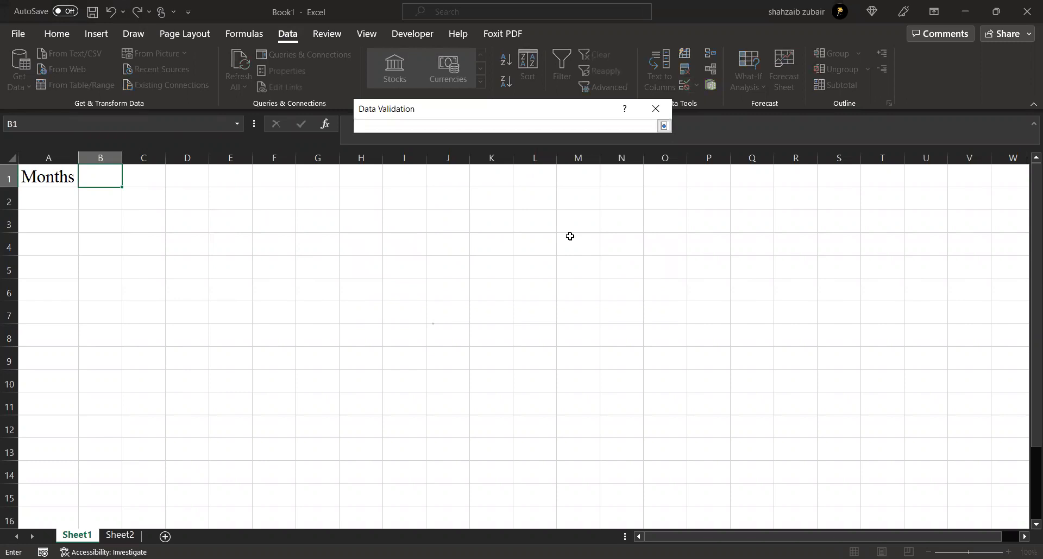
pyautogui.click(120, 536)
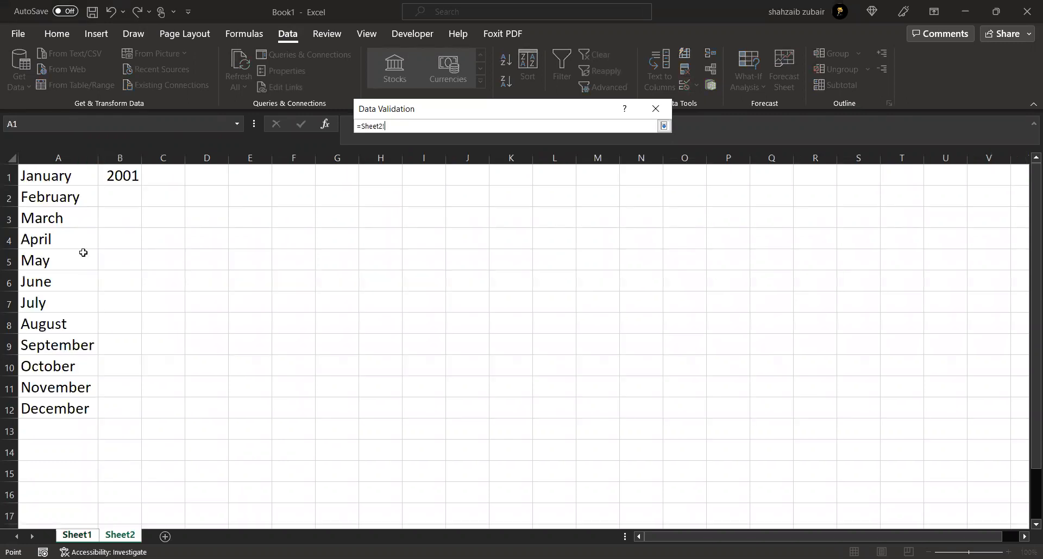
pyautogui.click(83, 178)
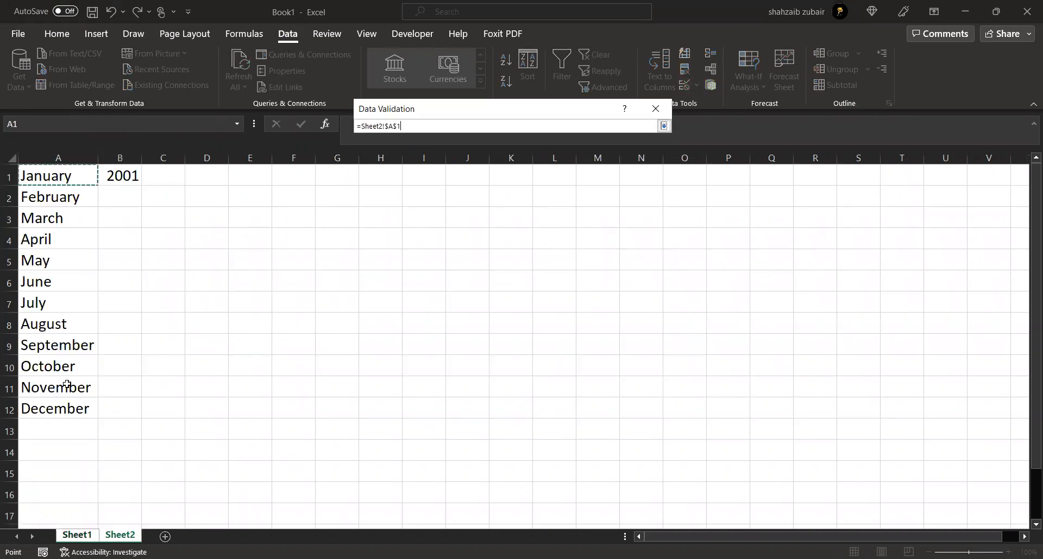
pyautogui.keyDown('shift'); pyautogui.click(70, 406); pyautogui.keyUp('shift')
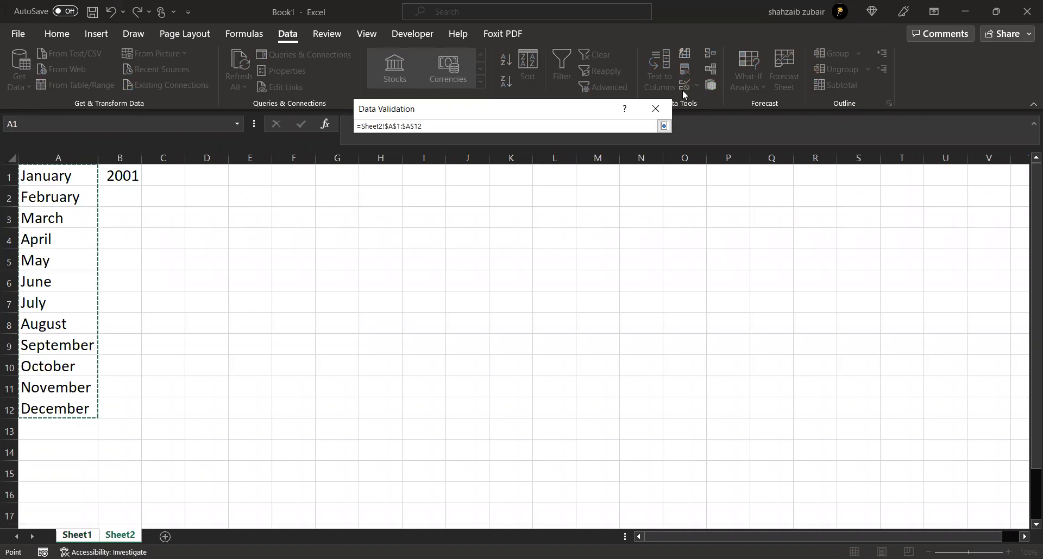
pyautogui.click(664, 126)
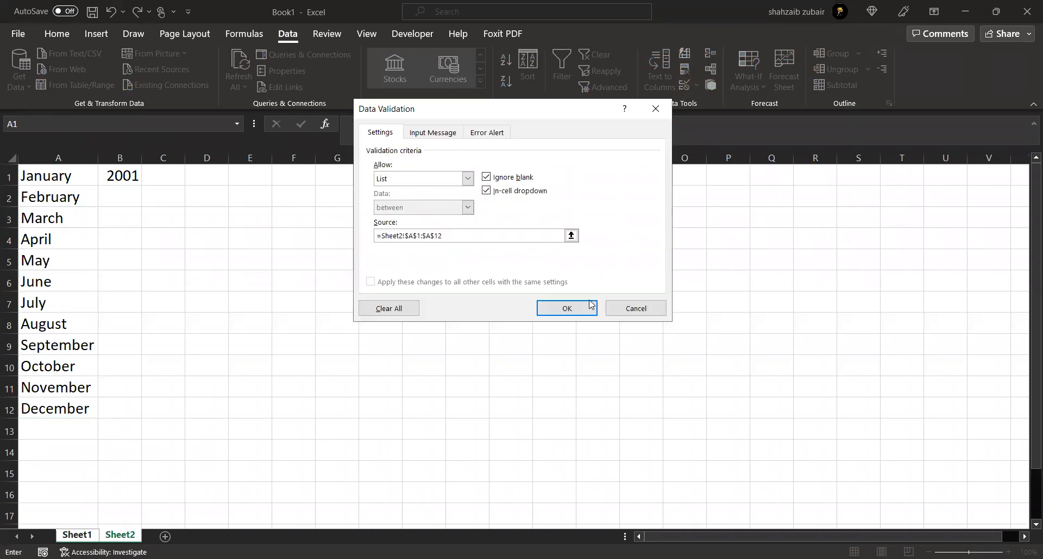
pyautogui.click(590, 302)
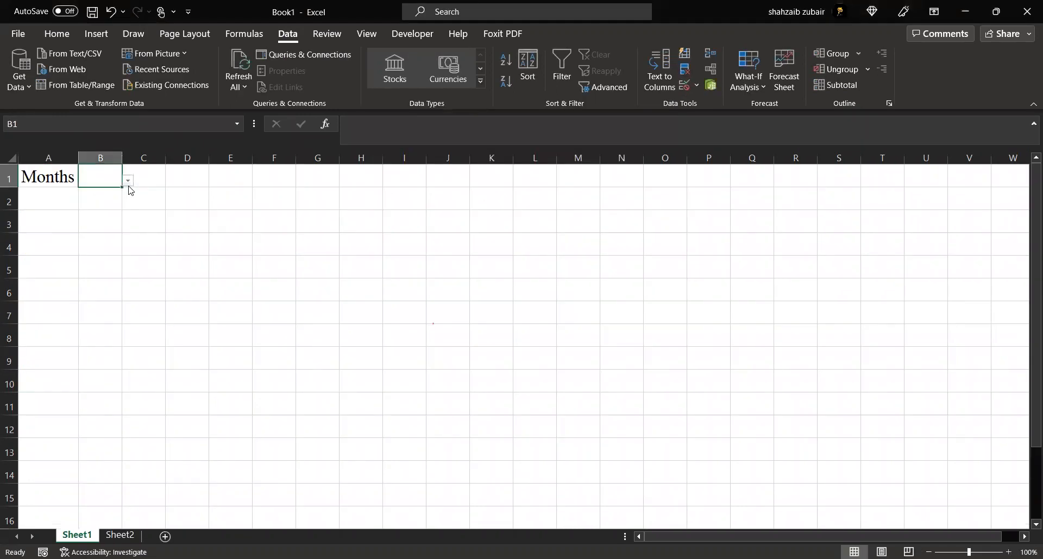
pyautogui.click(129, 181)
pyautogui.click(113, 217)
# Enter the label "Year" in A2, below the "Months" heading, with only the first letter capitalized
pyautogui.click(50, 199)
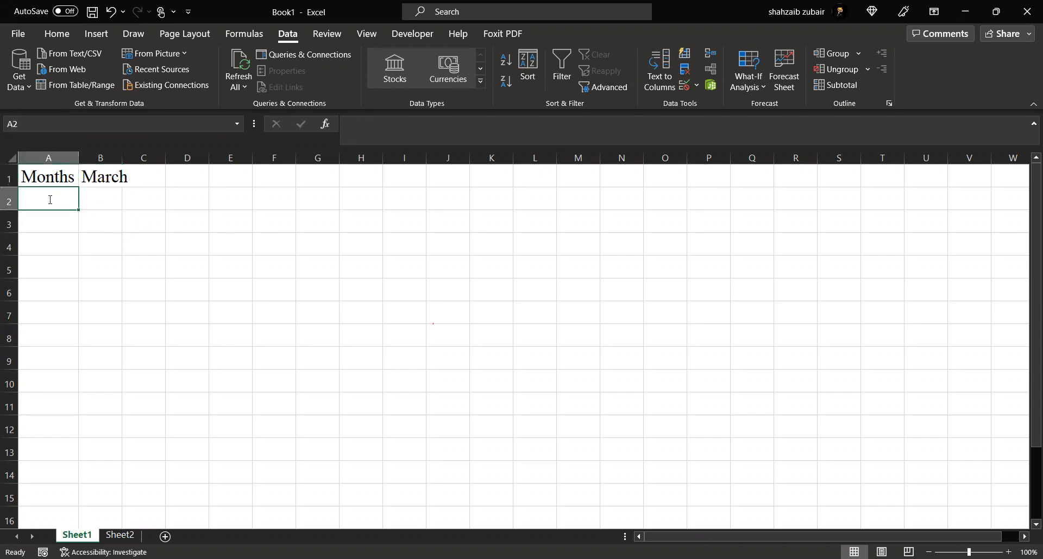
pyautogui.write('year')
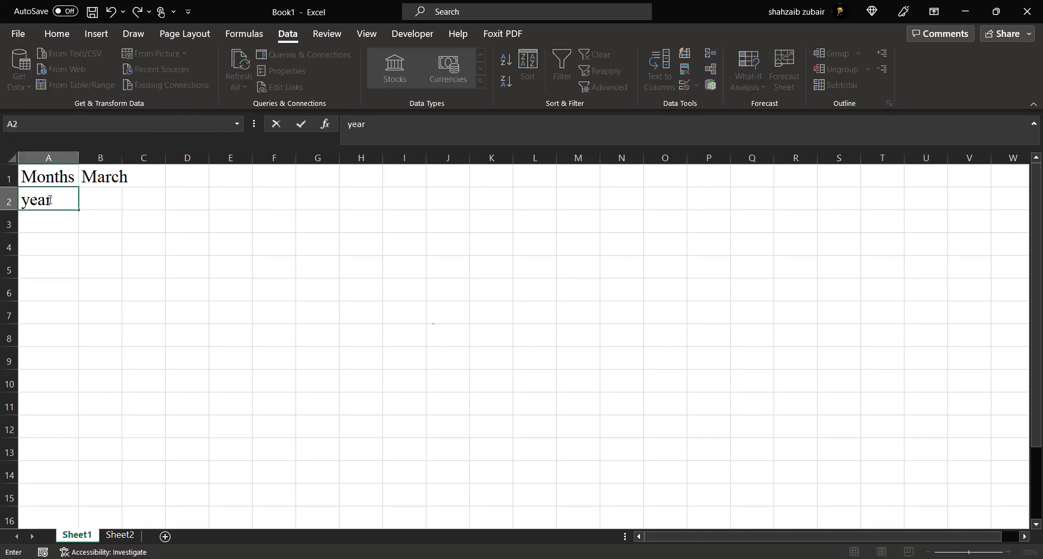
pyautogui.press('Tab')
pyautogui.click(48, 200)
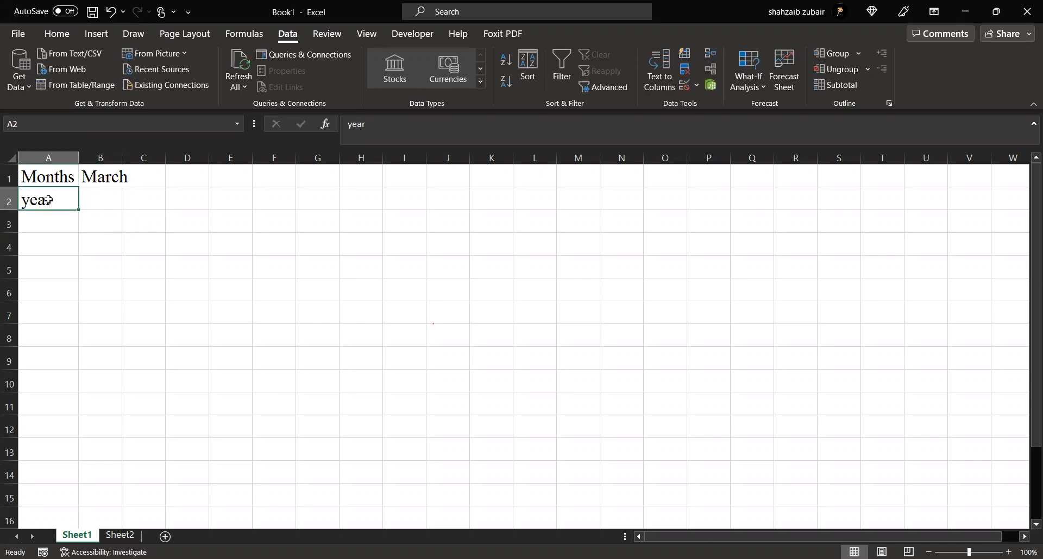
pyautogui.press('BackSpace')
pyautogui.write('YEAR')
pyautogui.press('BackSpace')
pyautogui.press('BackSpace')
pyautogui.press('BackSpace')
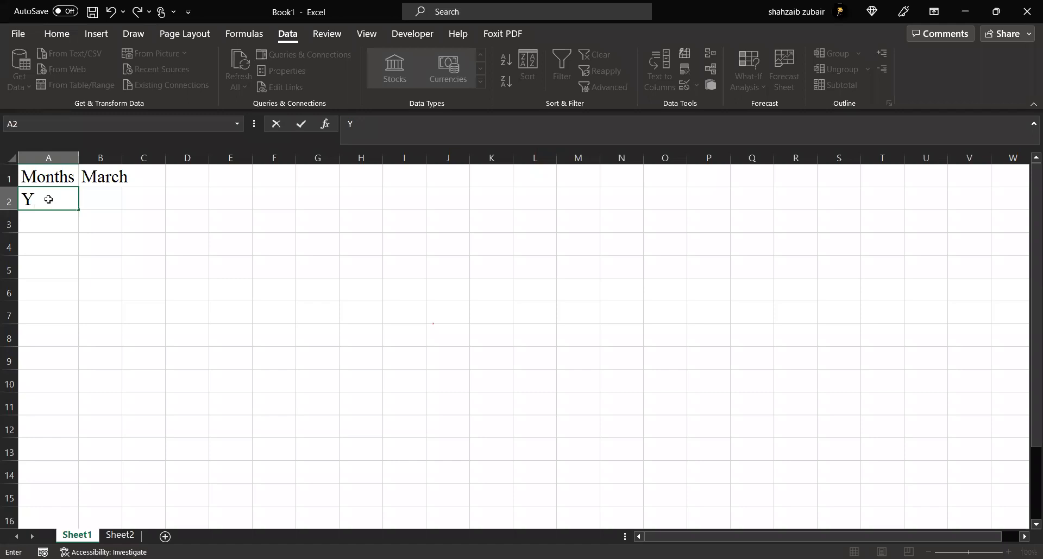
pyautogui.write('ear')
pyautogui.press('Tab')
# Enter the formula =B1+1 in cell B2 of Sheet2, below the starting year 2001
pyautogui.click(112, 535)
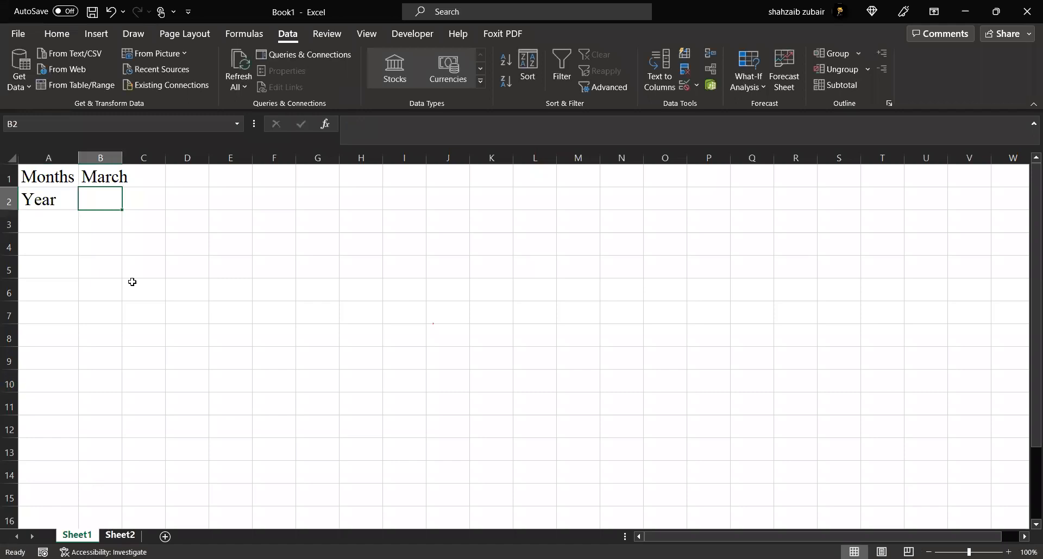
pyautogui.click(123, 205)
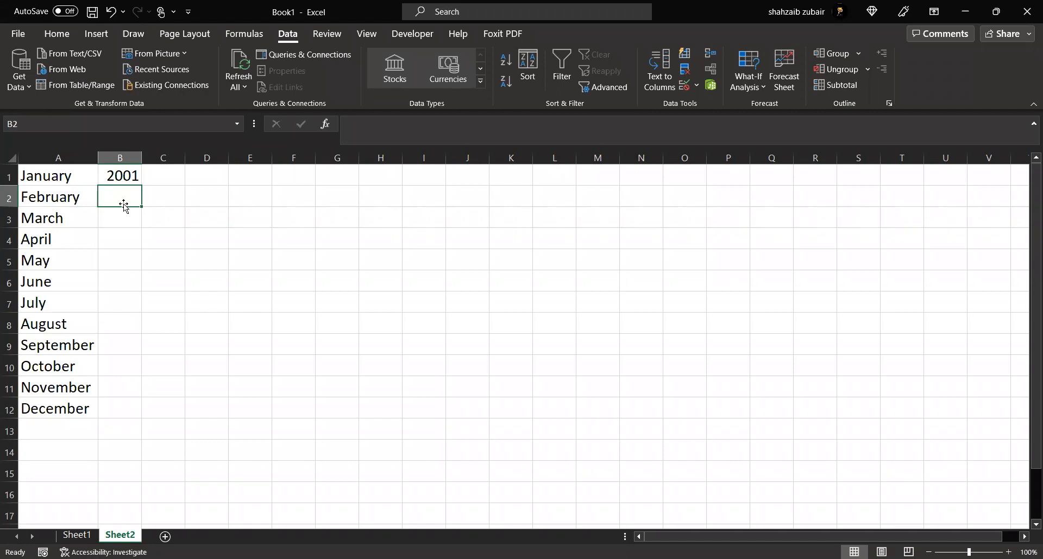
pyautogui.write('=')
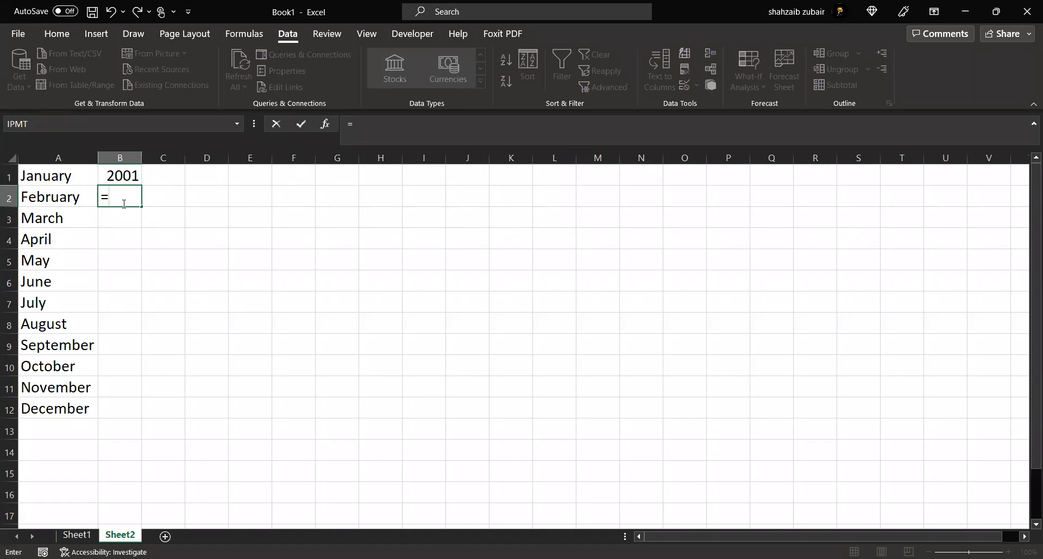
pyautogui.press('Up')
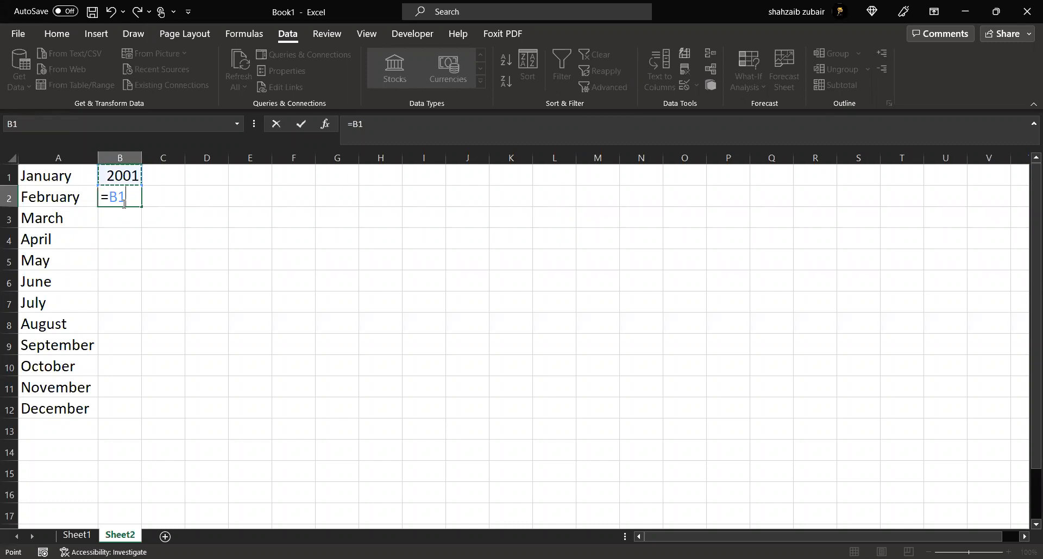
pyautogui.write('+')
pyautogui.press('BackSpace')
pyautogui.write('+1')
pyautogui.press('Return')
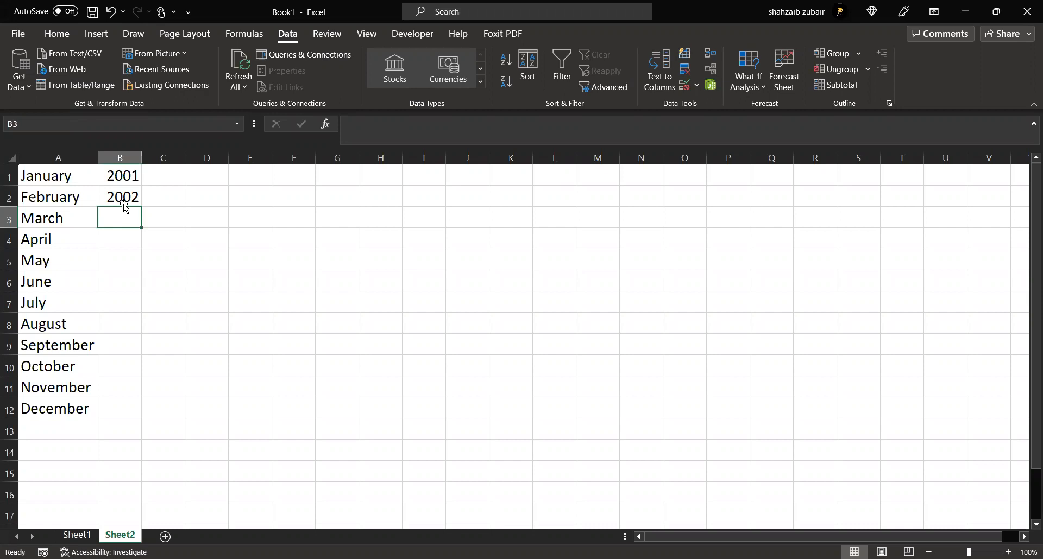
# Fill the year formula in Sheet2 cell B2 down to B12, alongside the month list
pyautogui.click(130, 193)
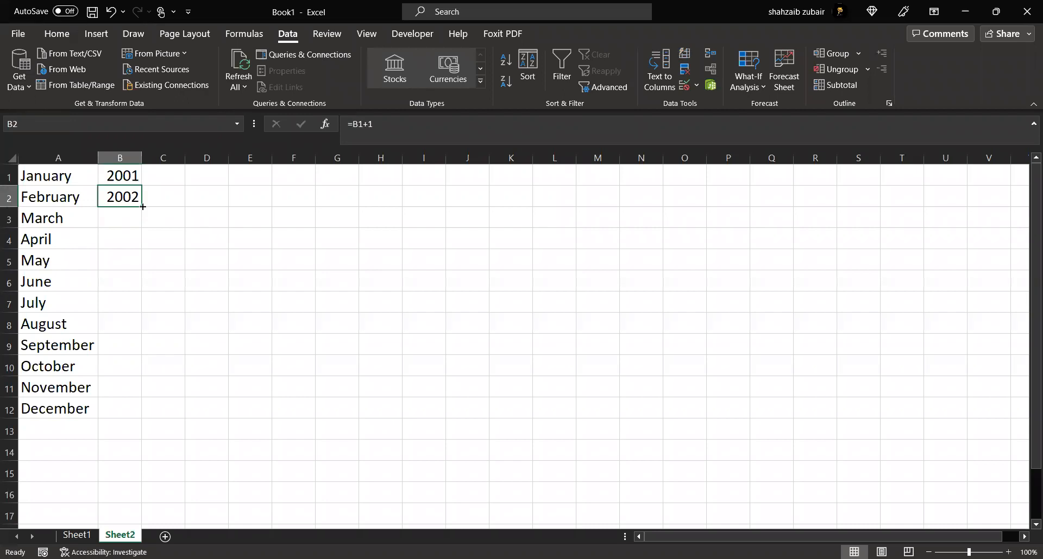
pyautogui.doubleClick(141, 206)
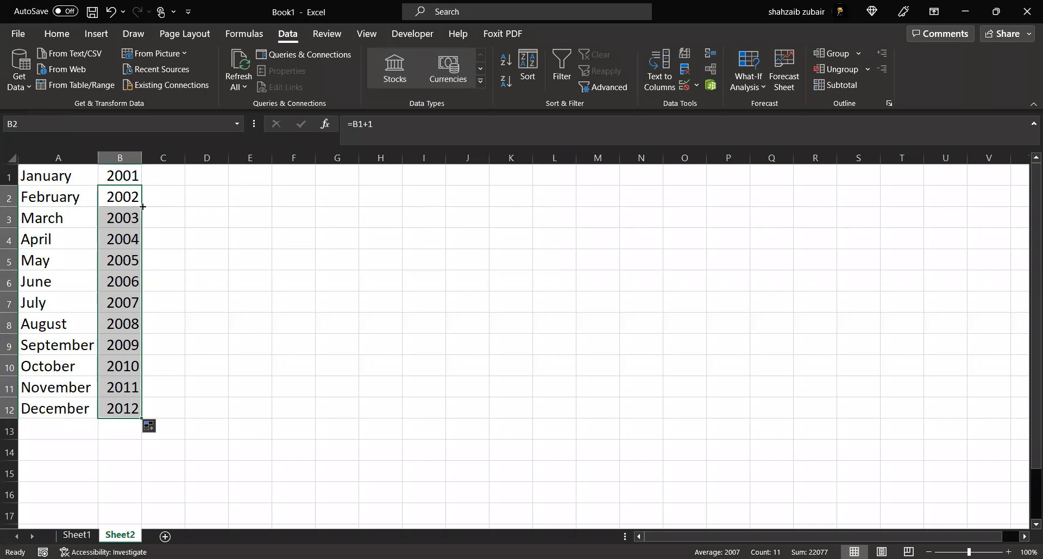
pyautogui.click(142, 208)
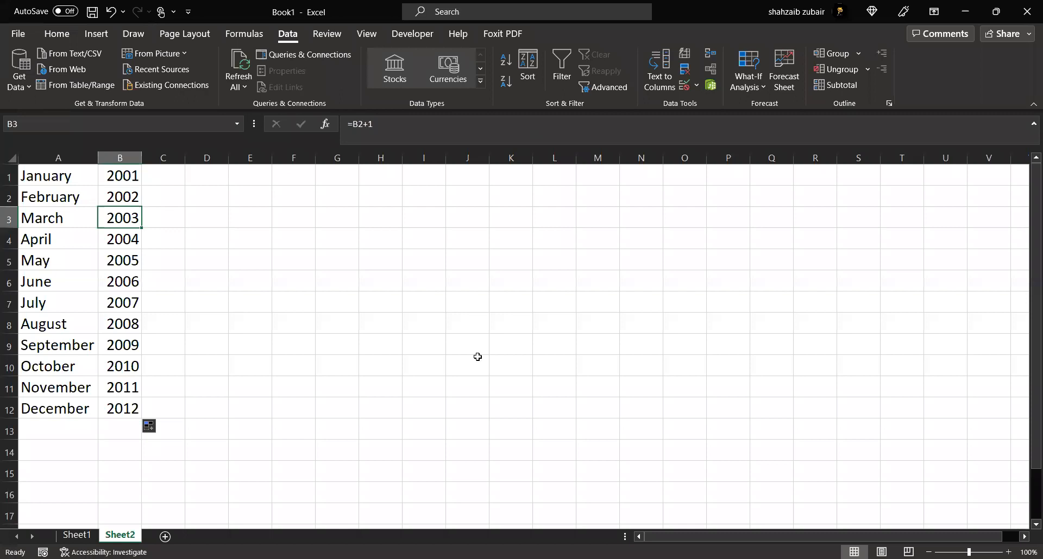
pyautogui.hotkey('alt', 'Tab')
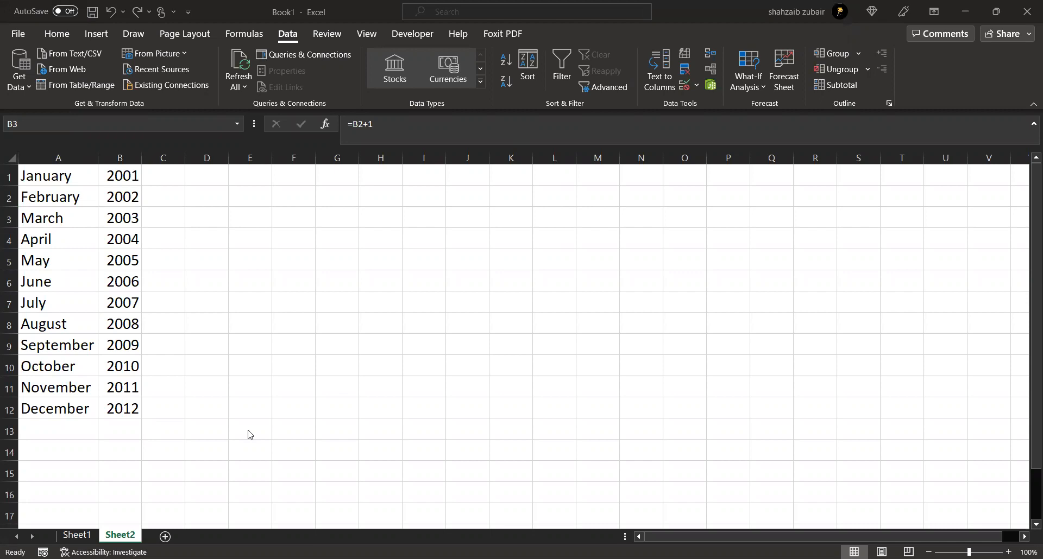
# Start a data validation rule for Sheet1 cell B2, beside the Year heading, allowing values from a List
pyautogui.click(88, 538)
pyautogui.rightClick(87, 537)
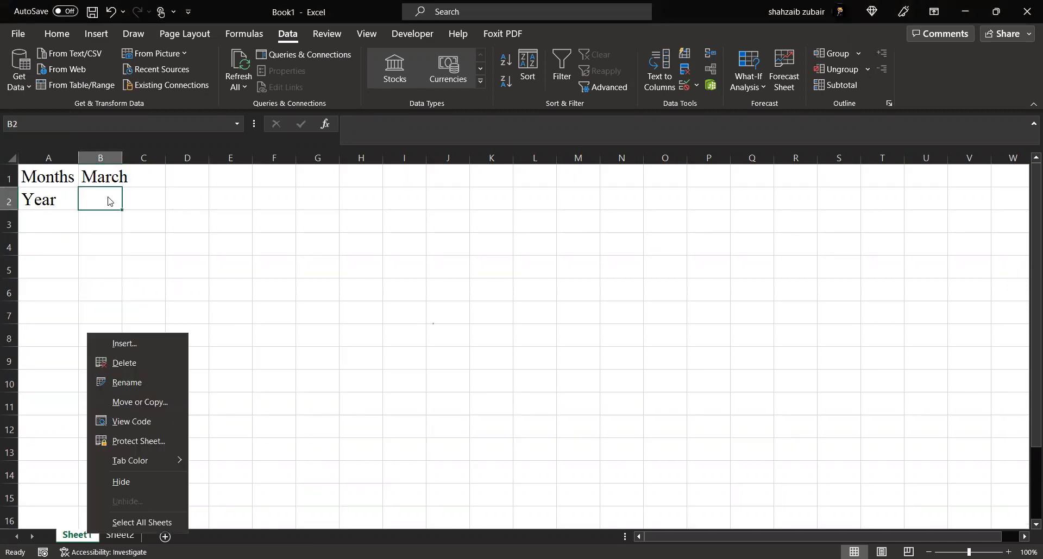
pyautogui.click(616, 103)
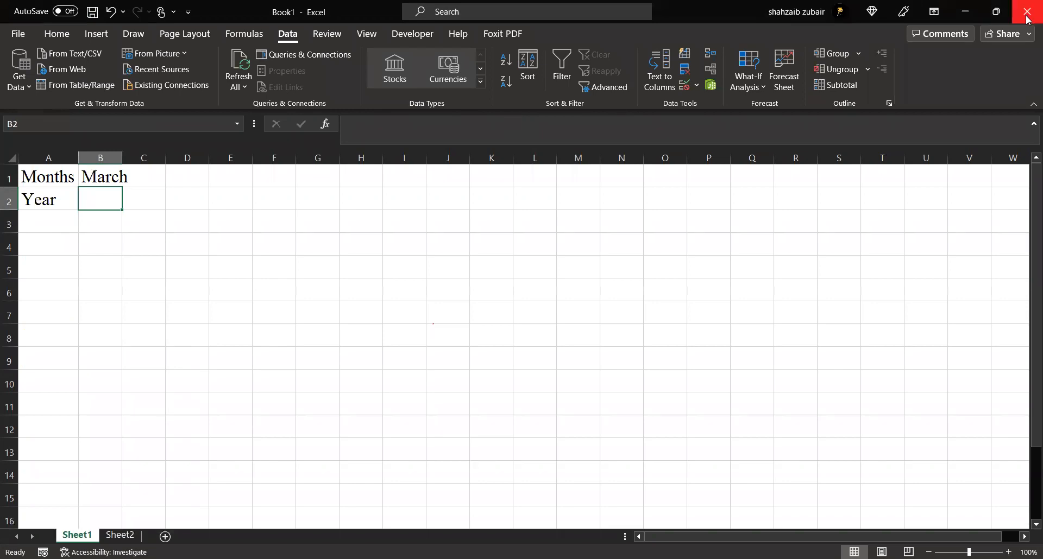
pyautogui.click(688, 87)
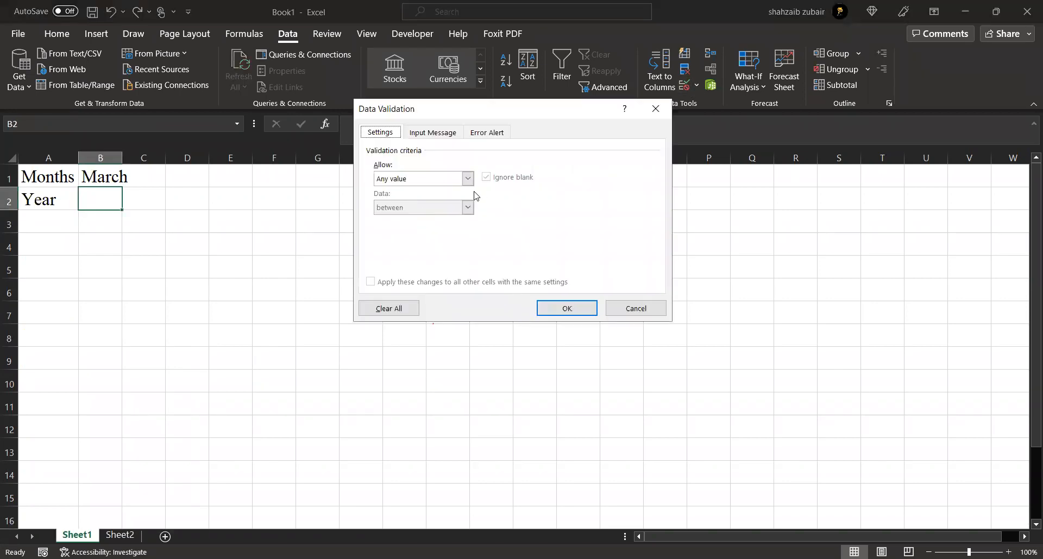
pyautogui.click(467, 178)
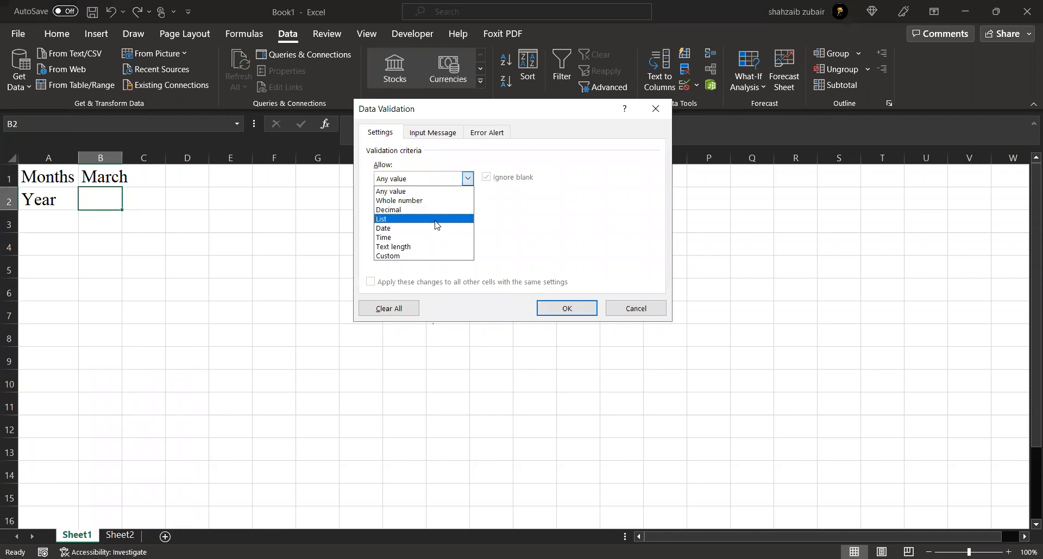
pyautogui.click(436, 220)
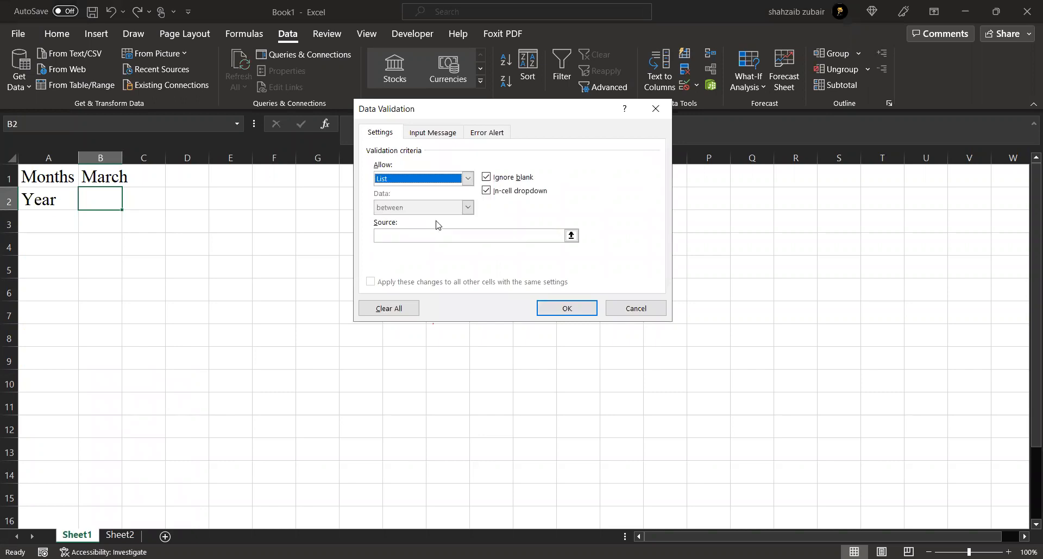
# Set the list source to Sheet2 cells B1:B12 and apply the validation to B2
pyautogui.click(565, 235)
pyautogui.click(120, 536)
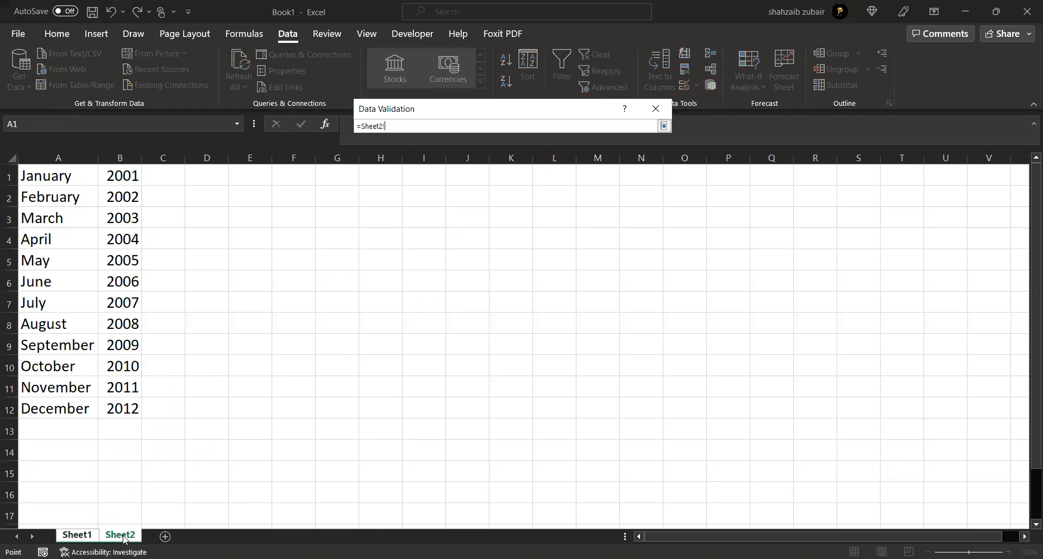
pyautogui.click(122, 175)
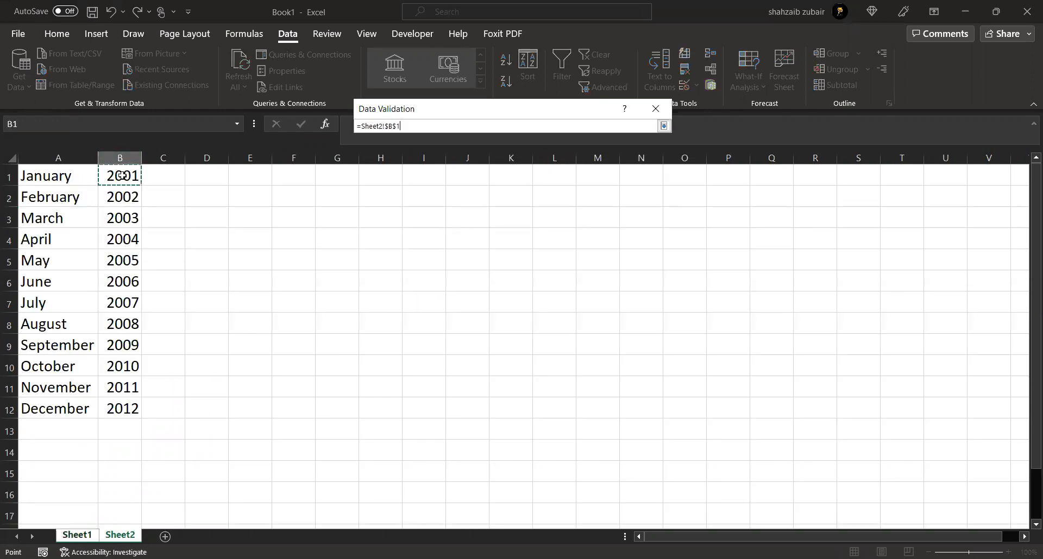
pyautogui.keyDown('shift'); pyautogui.click(121, 404); pyautogui.keyUp('shift')
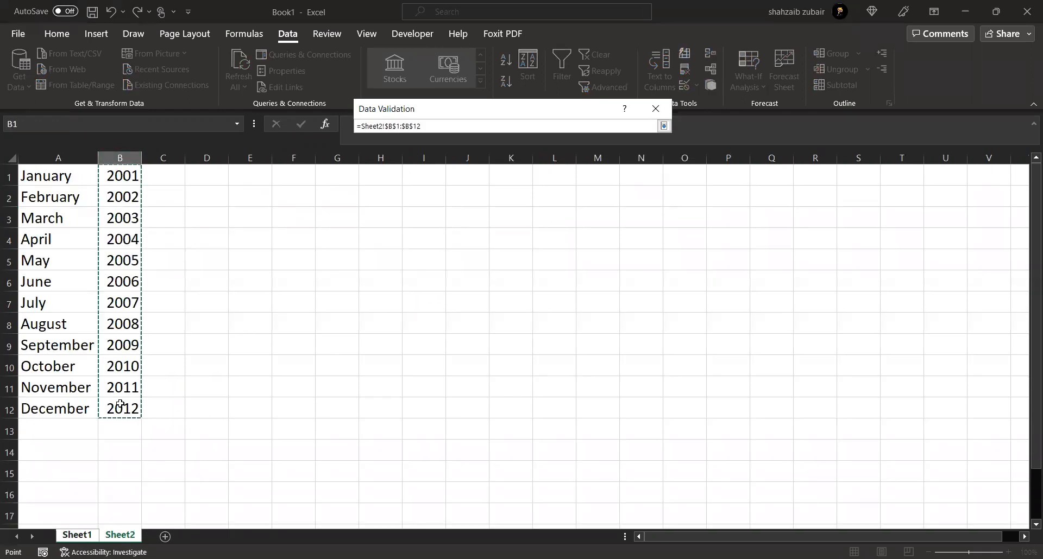
pyautogui.press('Return')
pyautogui.click(577, 305)
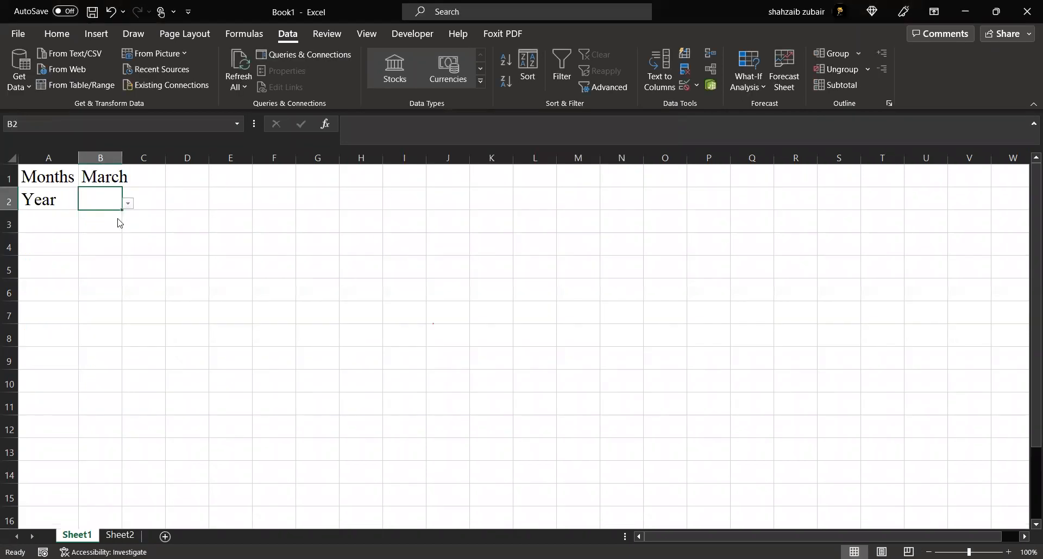
# Choose 2001 from the B2 dropdown and auto-fit the width of column B
pyautogui.click(128, 204)
pyautogui.click(109, 218)
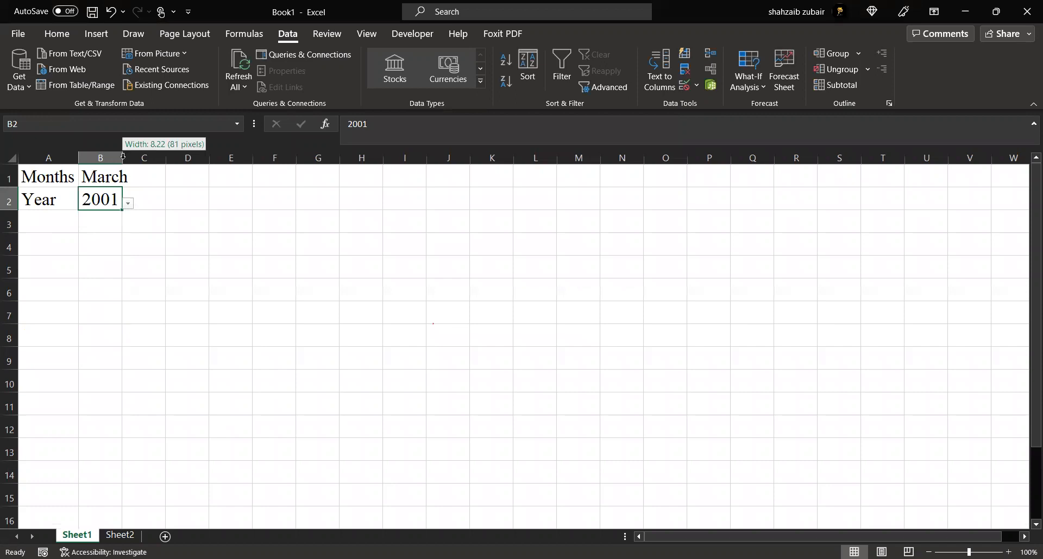
pyautogui.doubleClick(122, 158)
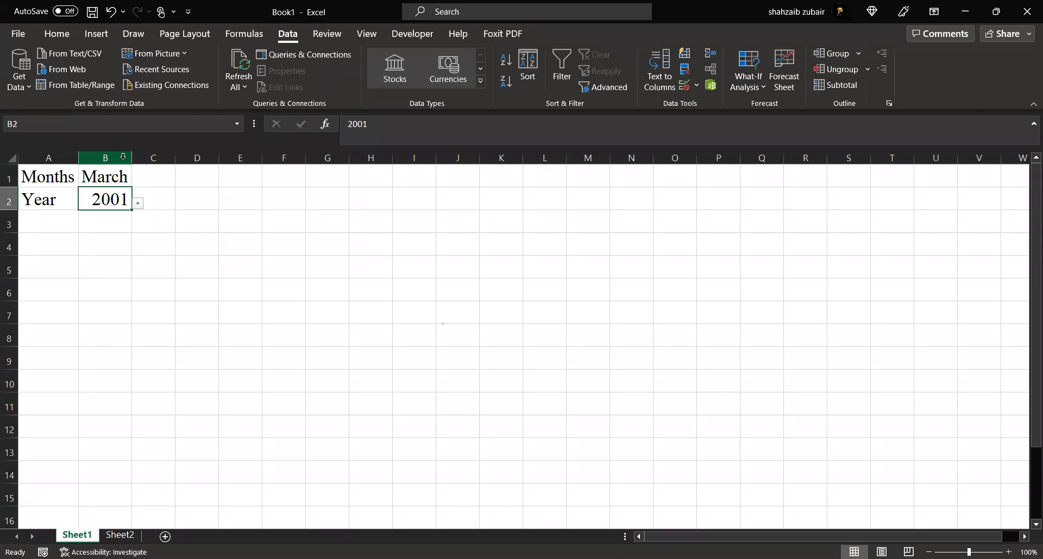
pyautogui.moveTo(457, 427); pyautogui.dragTo(561, 118)
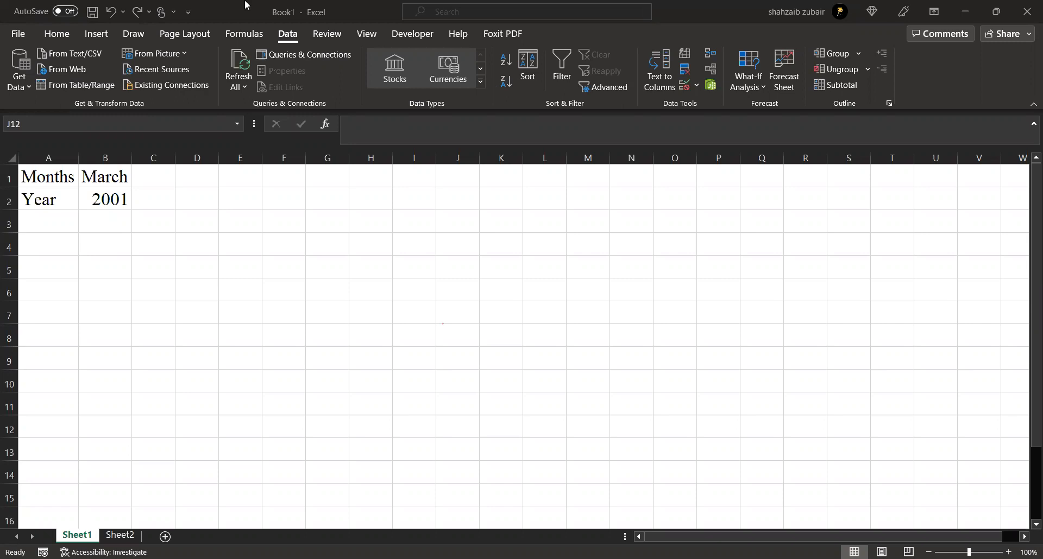
# Enter the label "Start Date" in A3 and auto-fit the width of column A to its text
pyautogui.click(41, 219)
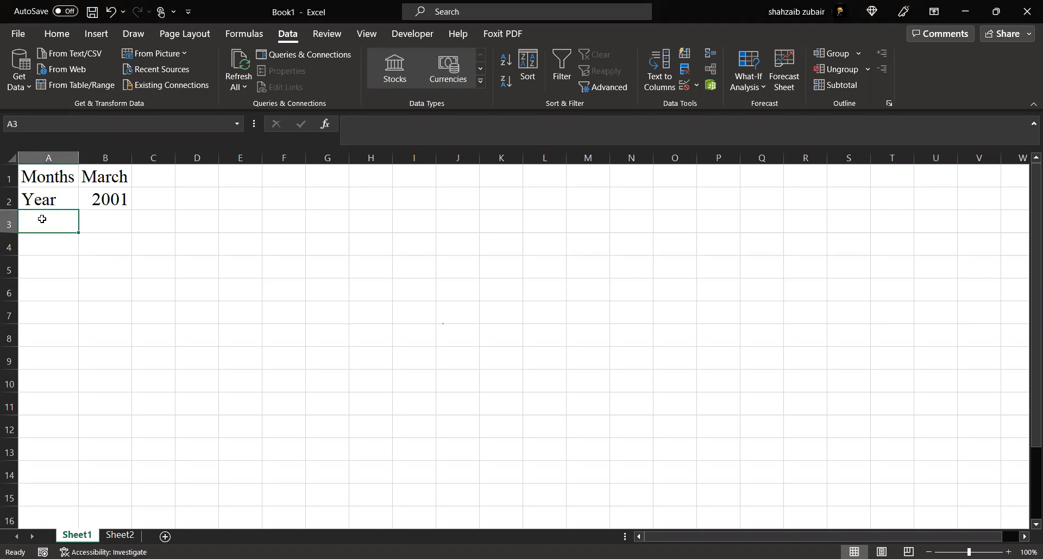
pyautogui.write('st')
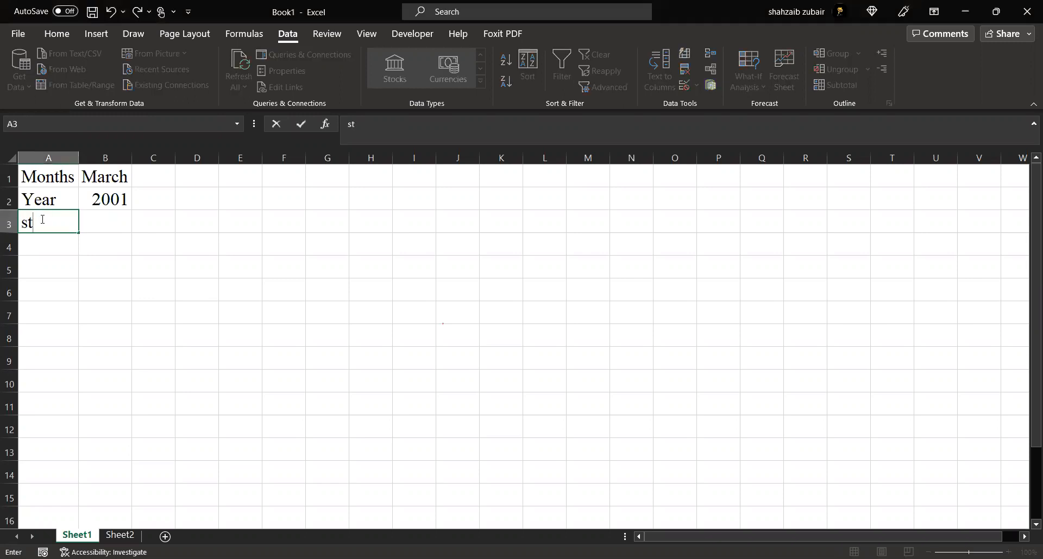
pyautogui.press('BackSpace')
pyautogui.press('BackSpace')
pyautogui.write('S')
pyautogui.press('BackSpace')
pyautogui.write('Start Date')
pyautogui.press('Tab')
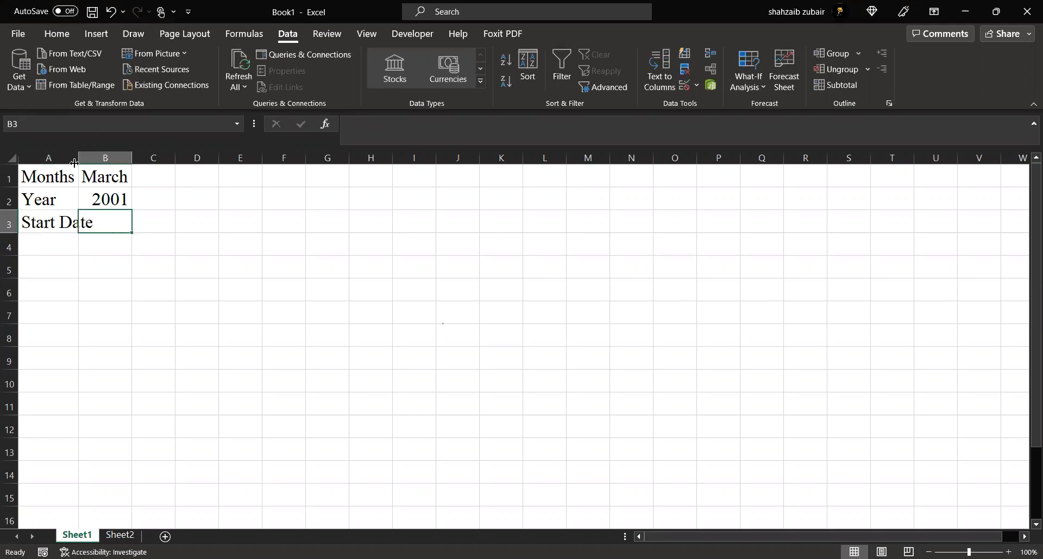
pyautogui.doubleClick(78, 158)
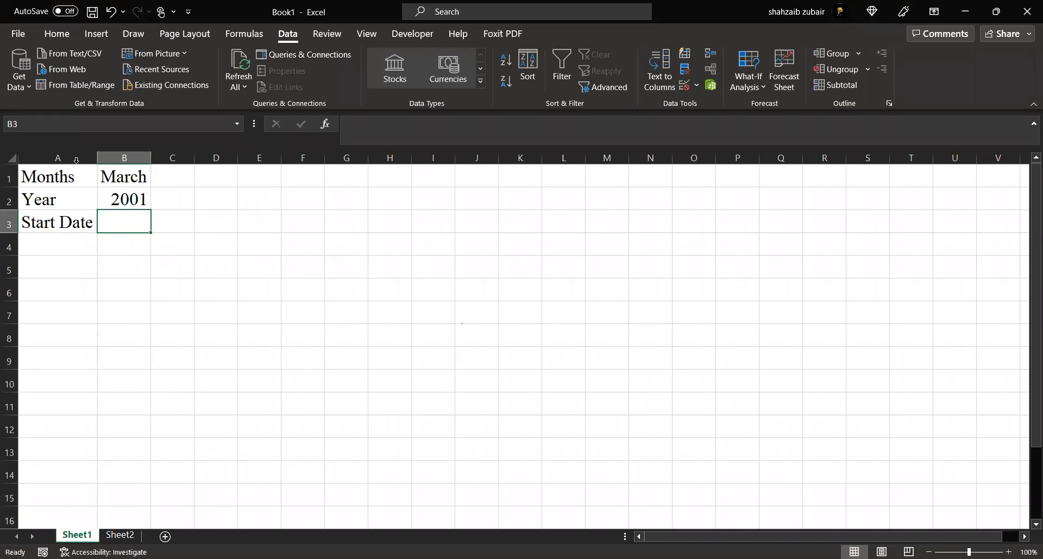
# Begin a DATEVALUE formula in cell B3, beside the Start Date label
pyautogui.write('=')
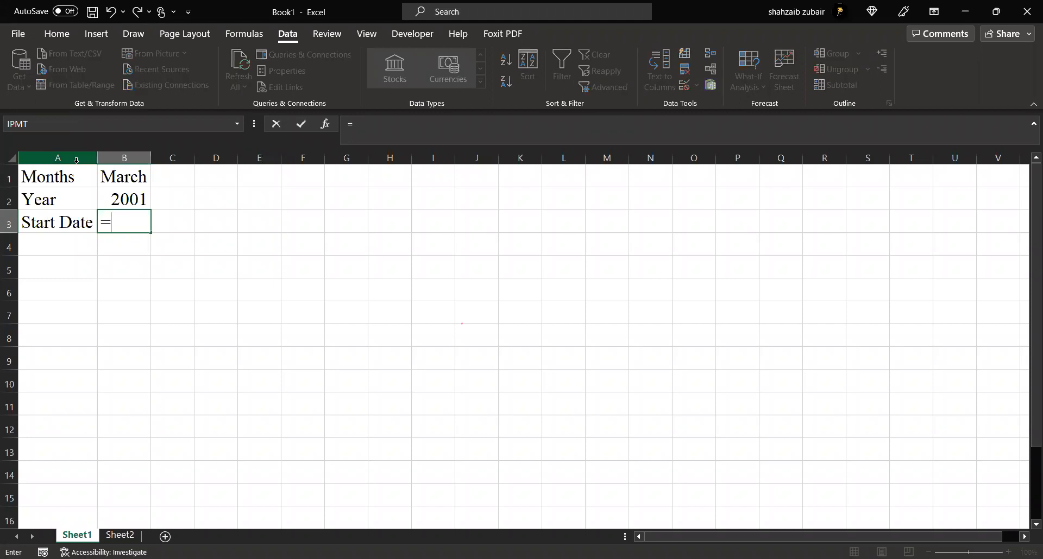
pyautogui.write('date')
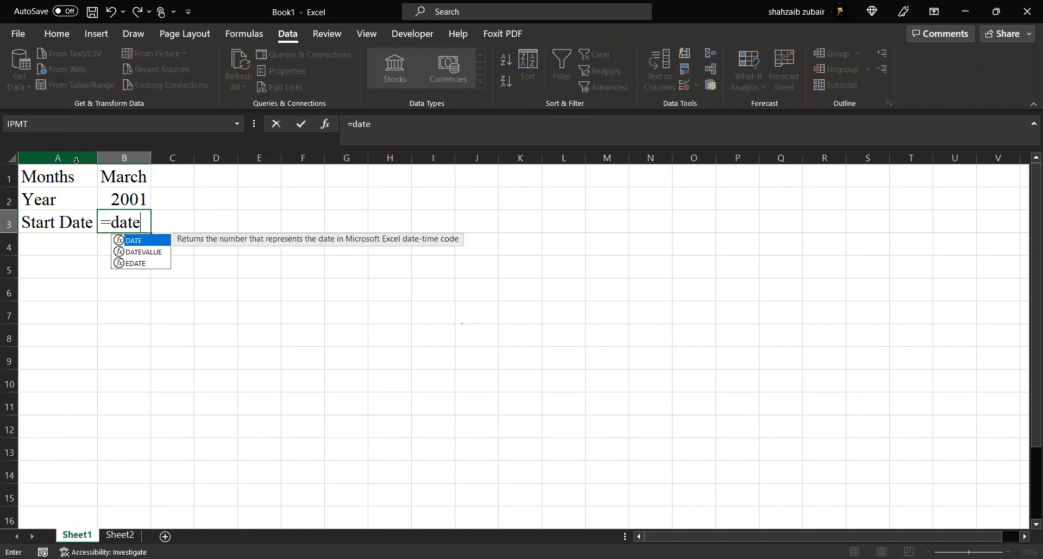
pyautogui.press('Down')
pyautogui.press('Tab')
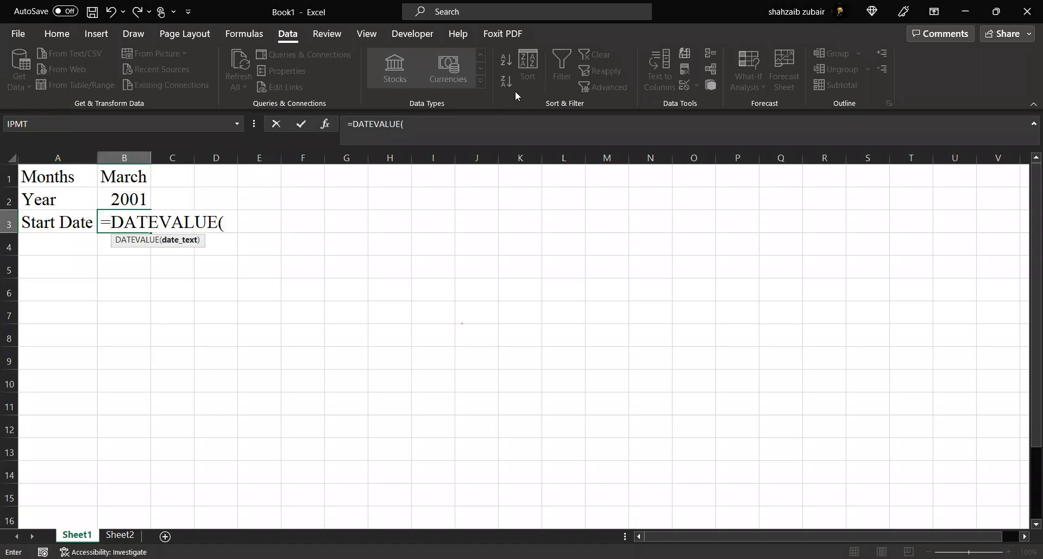
pyautogui.hotkey('alt', 'Tab')
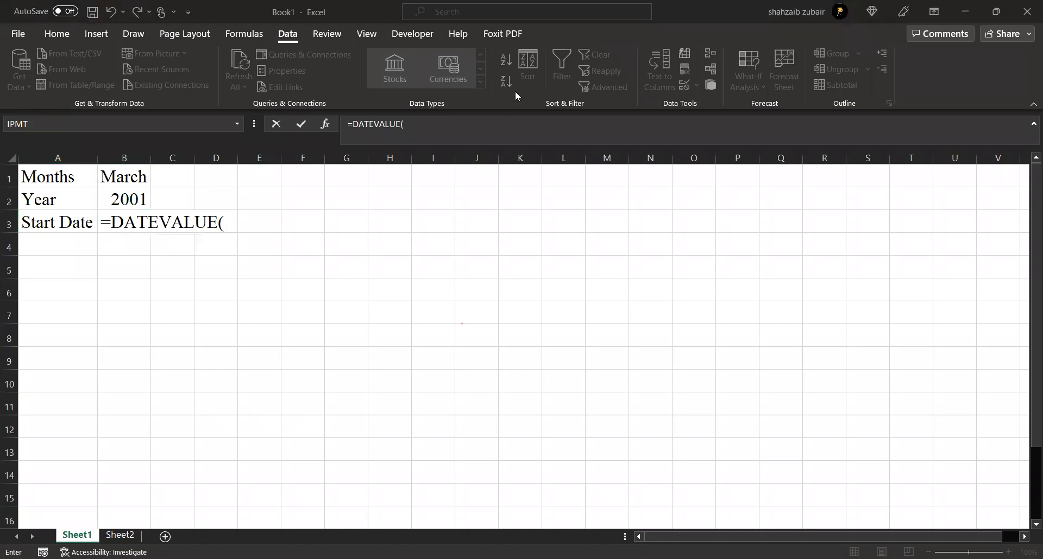